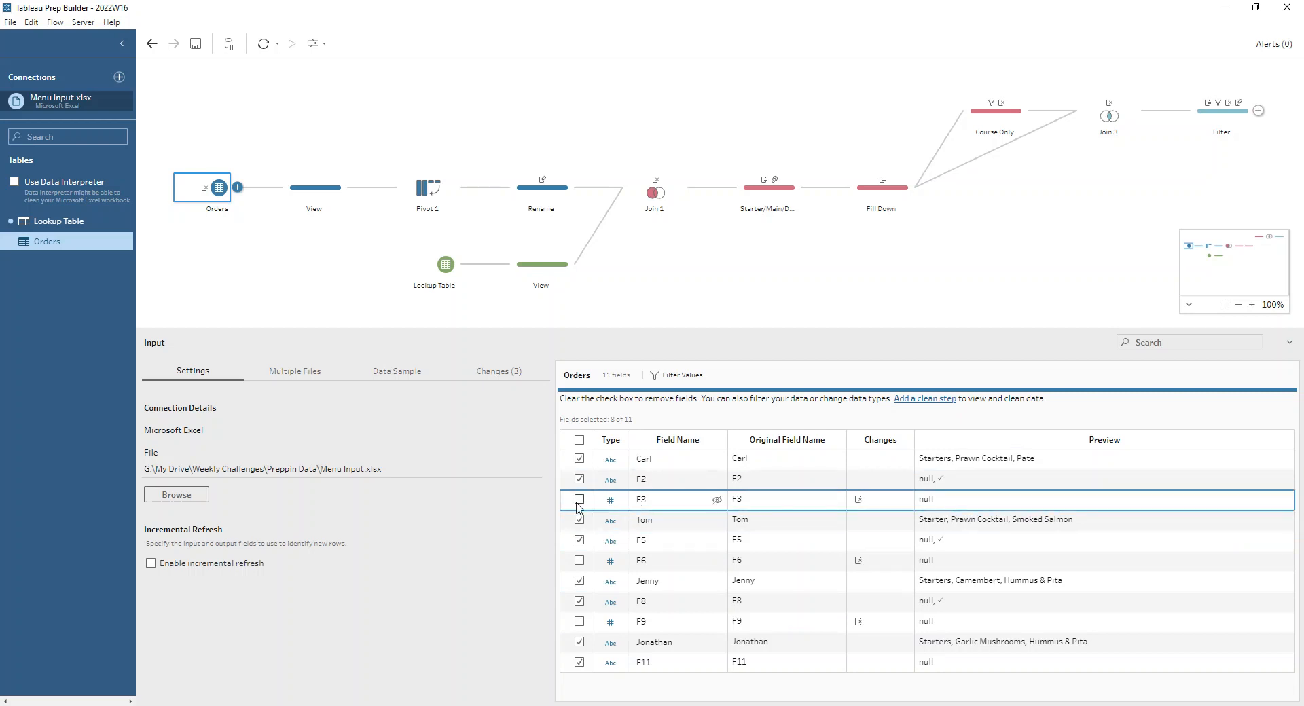
Review the Orders branch through its View, Pivot 1 and Rename steps, enlarging the data area to show more rows
left_click(311, 198)
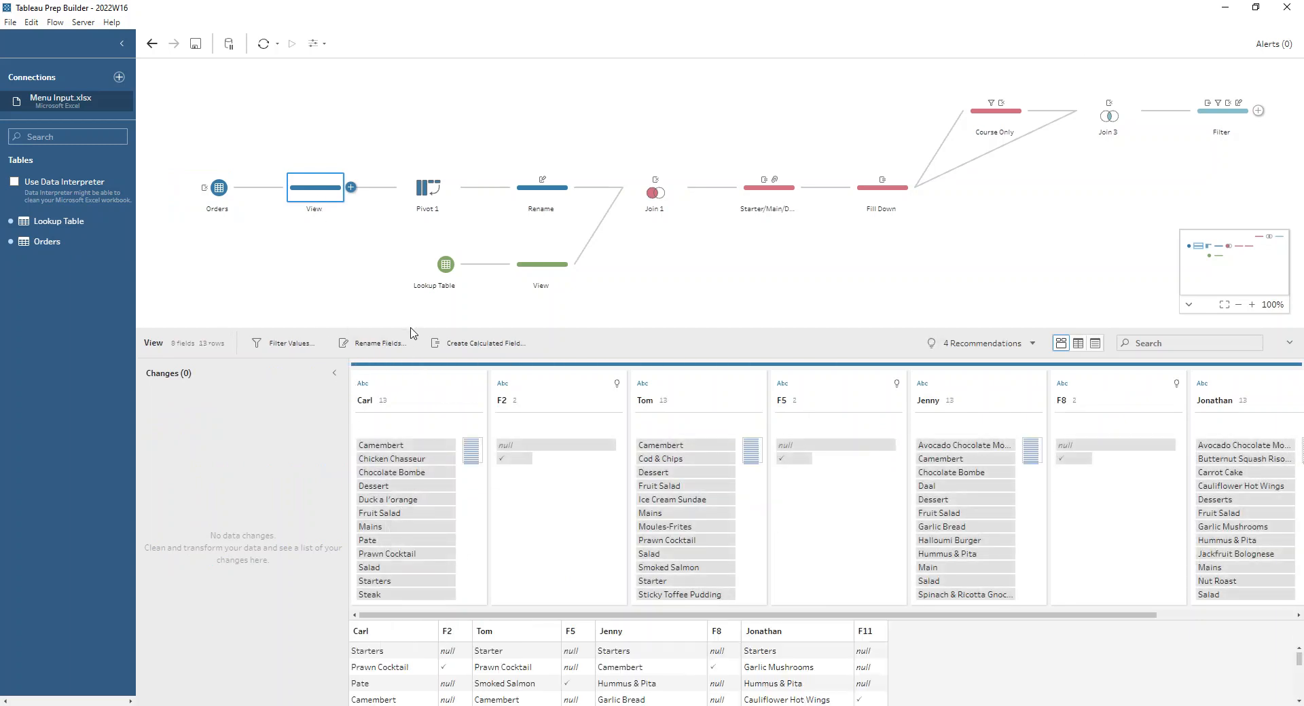
left_click_drag(410, 327, 387, 247)
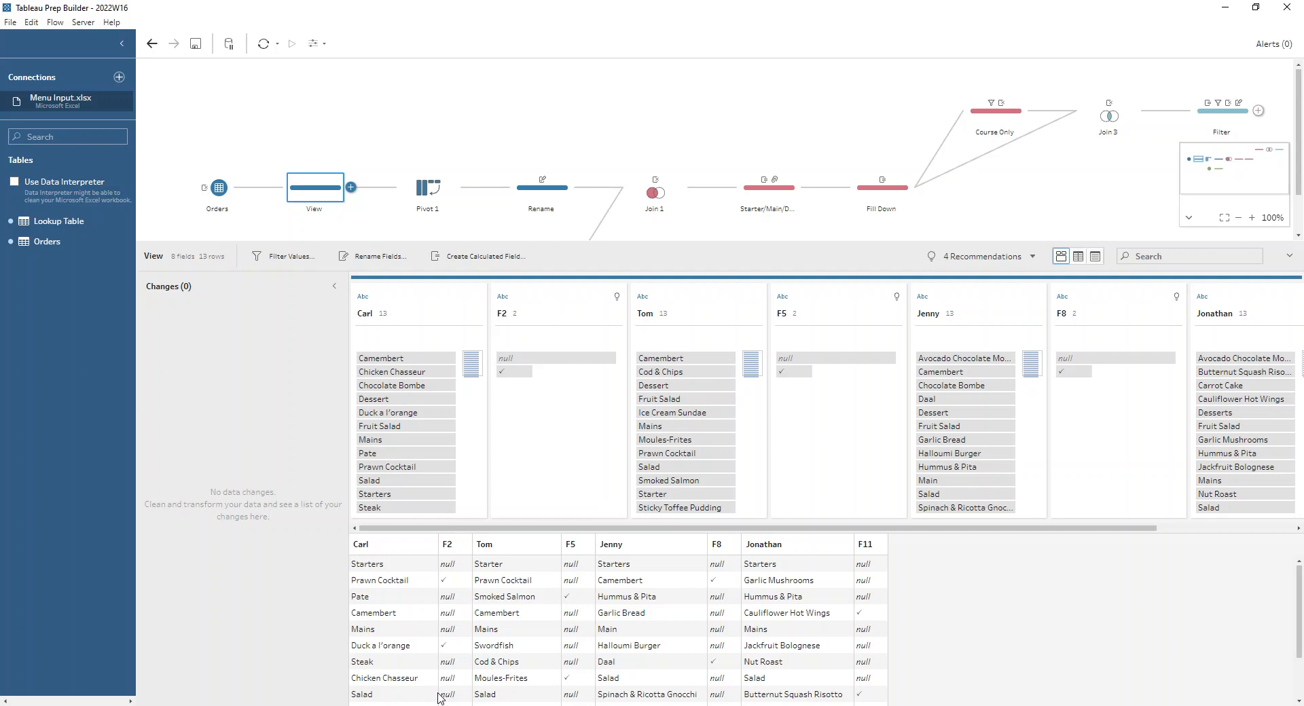
left_click(424, 195)
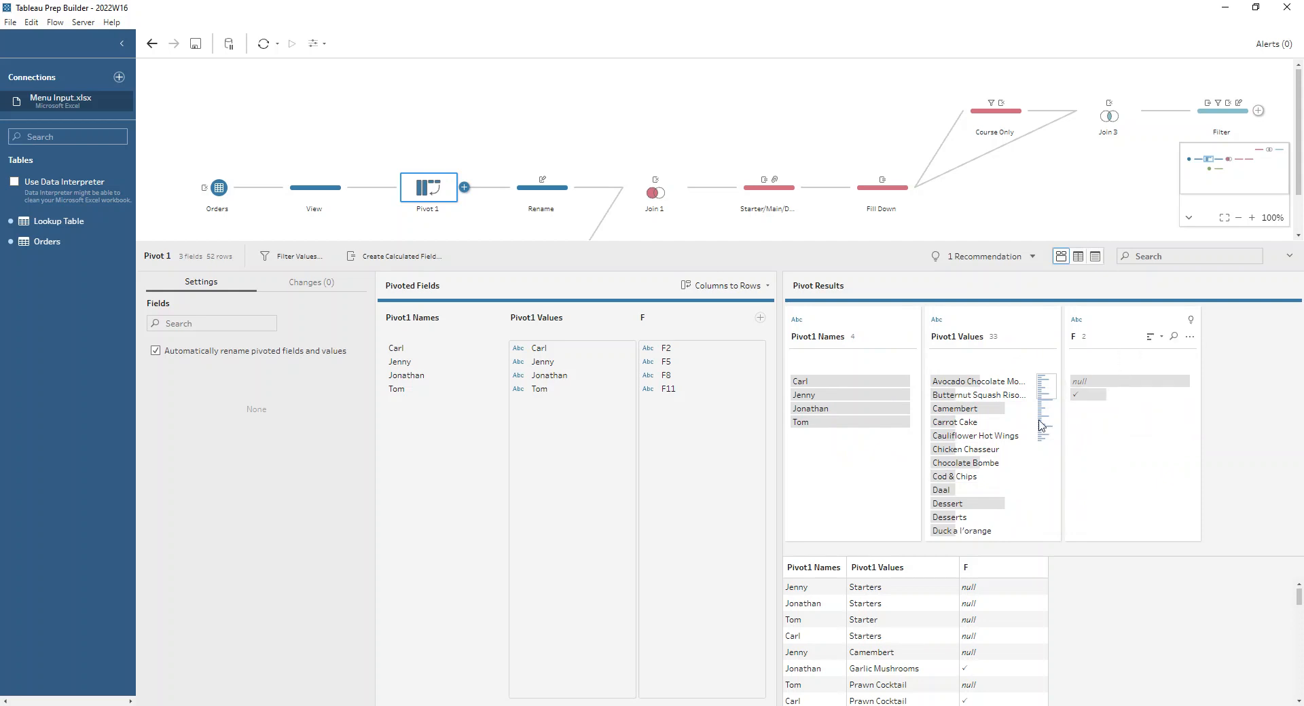
left_click(553, 196)
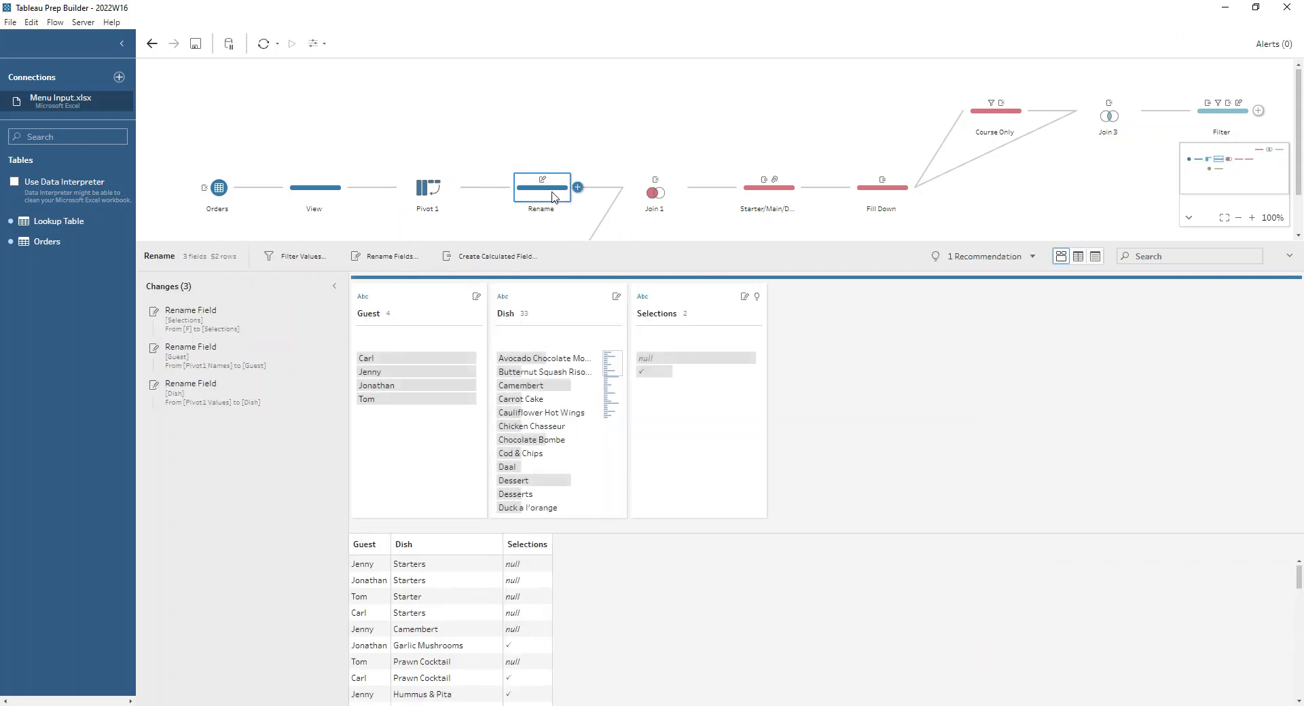
Inspect the Lookup Table's View step and the Join 1 clause and join type that combine it with the orders
scroll(554, 197, "down", 1)
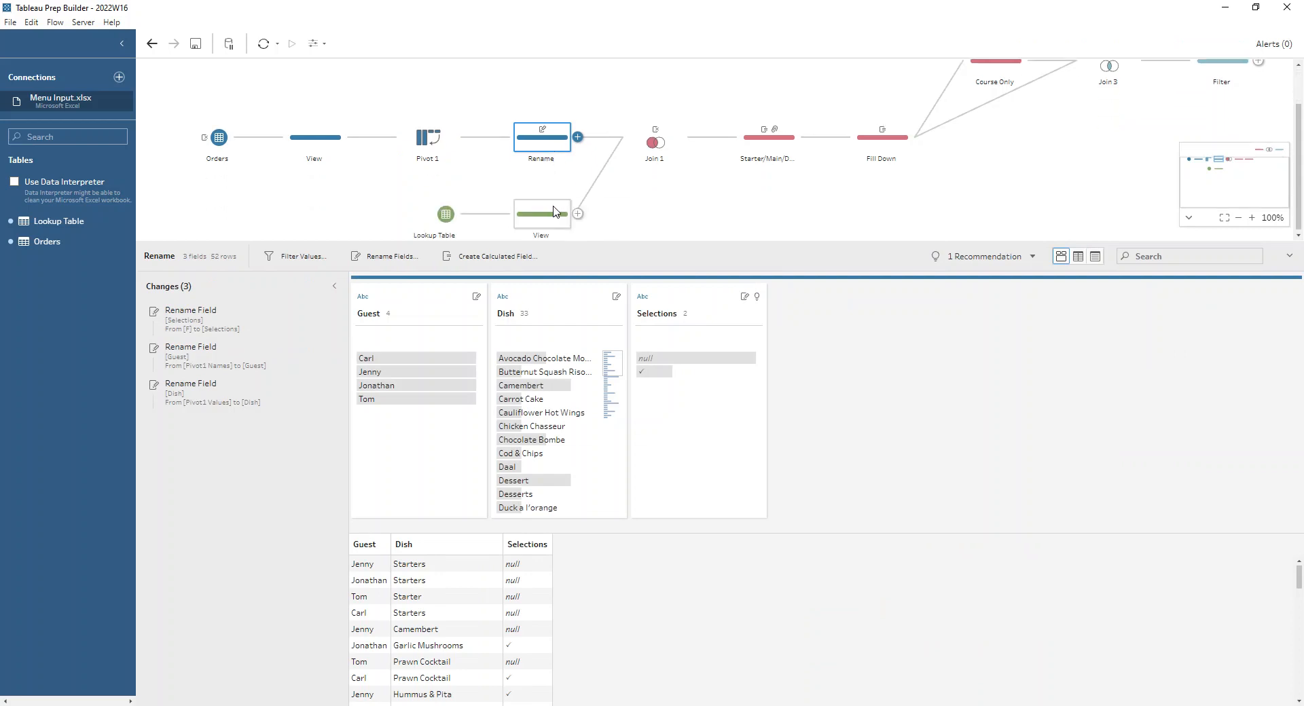
left_click(557, 217)
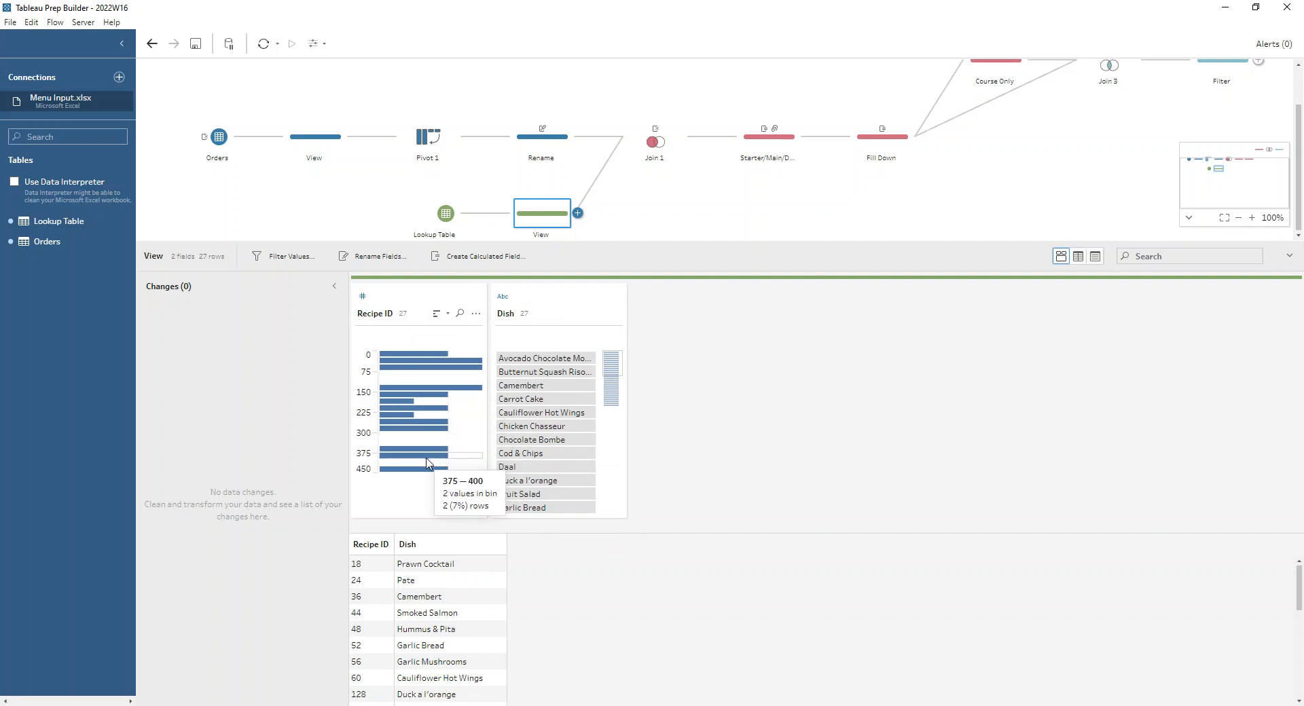
left_click(655, 147)
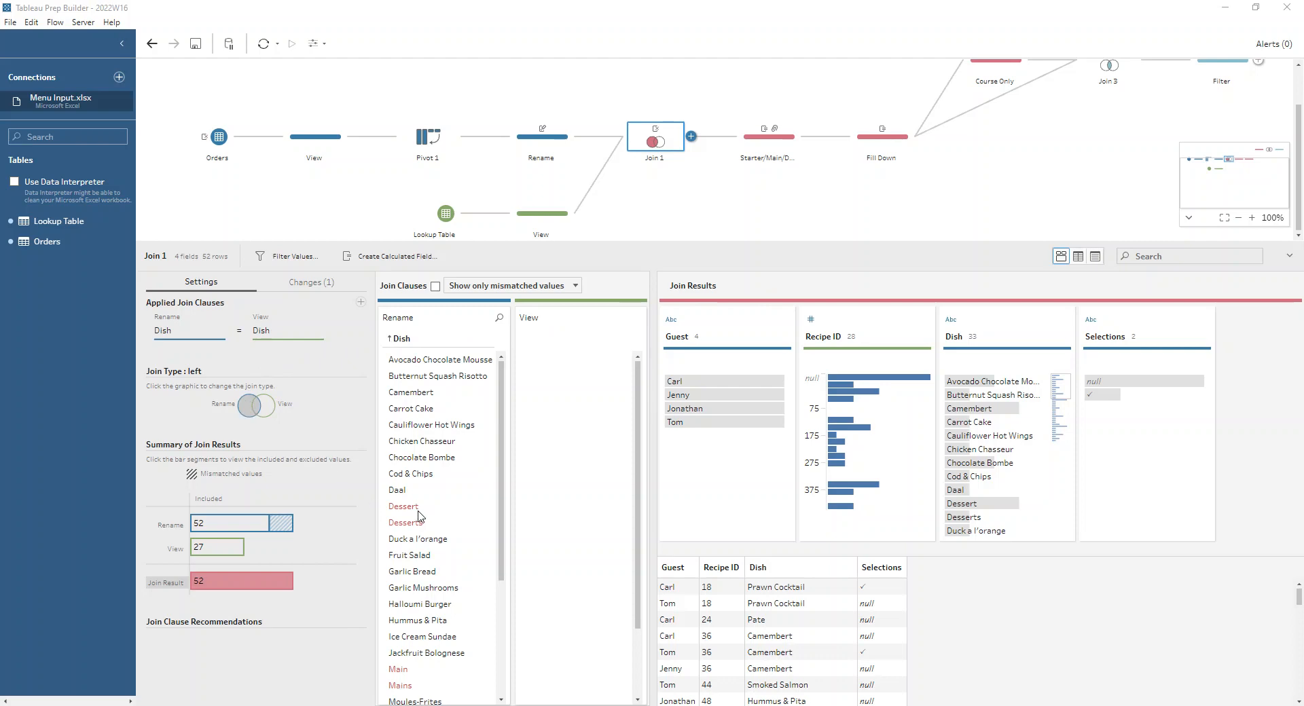
Examine the Course calculated field in the Starter/Main/Dessert step, closing its editor without changes
left_click(765, 148)
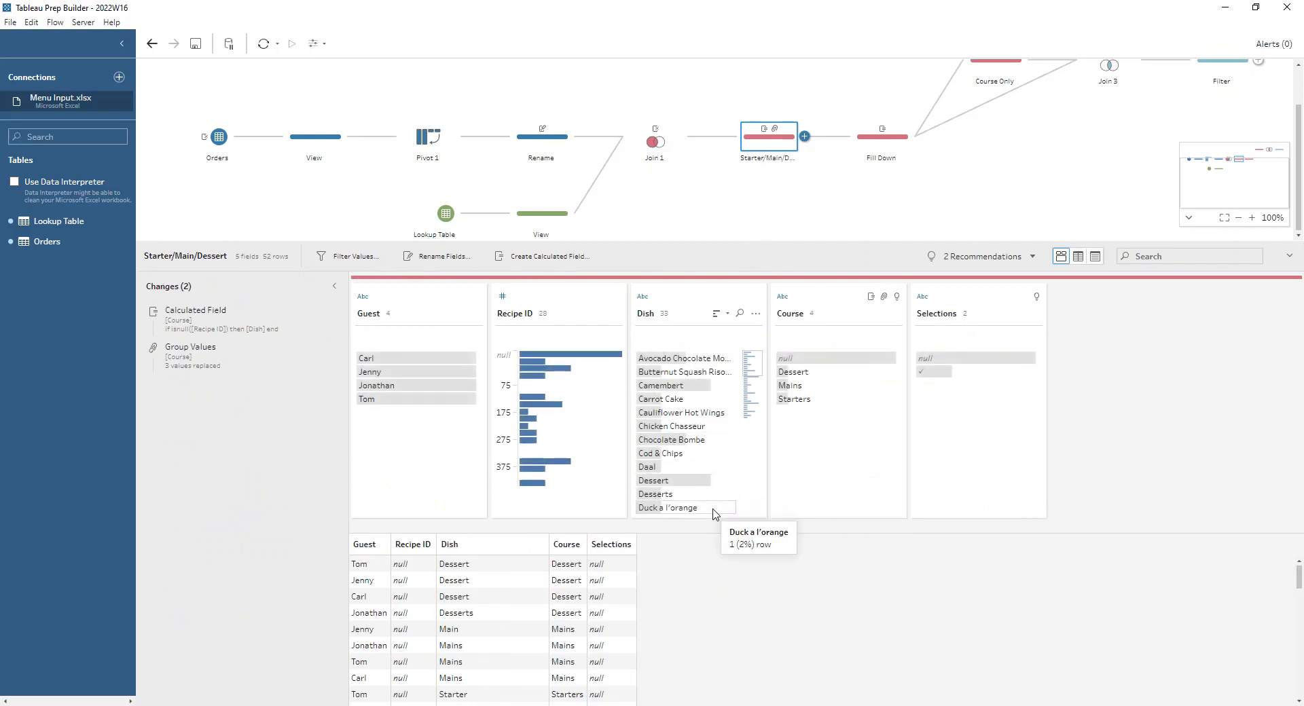
left_click(317, 312)
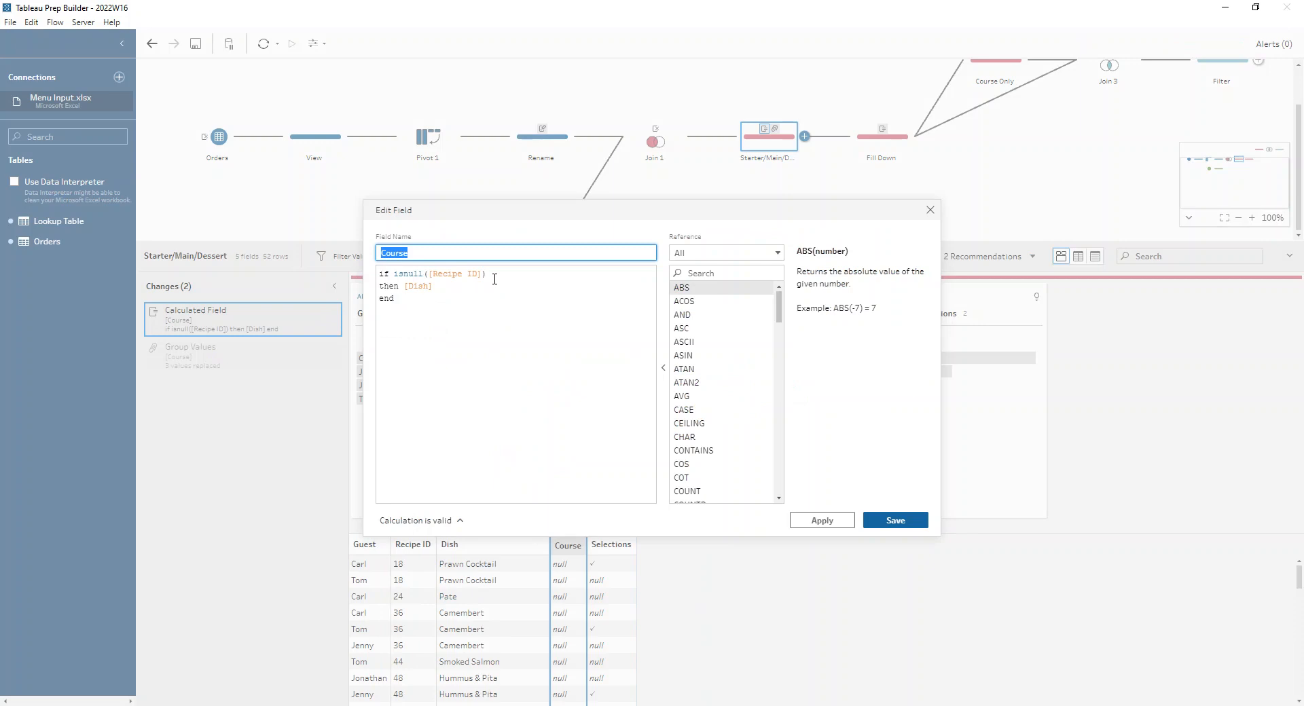
left_click(443, 286)
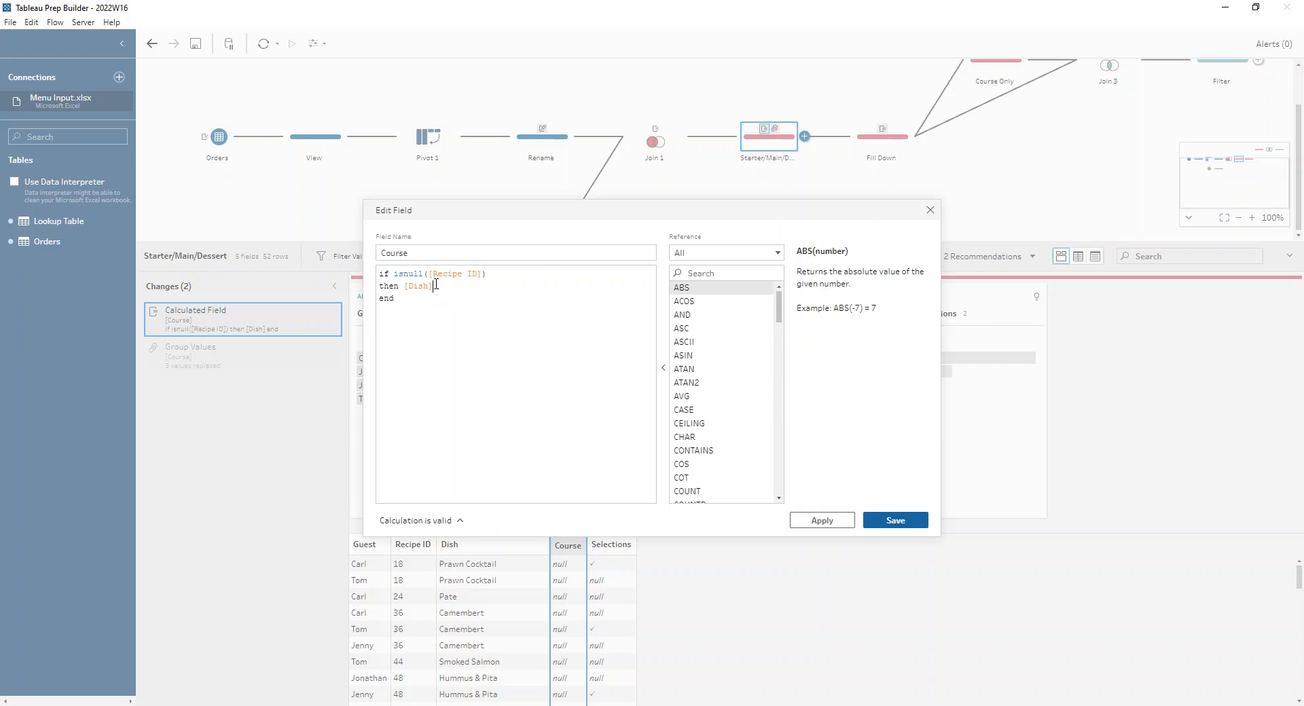
left_click(930, 210)
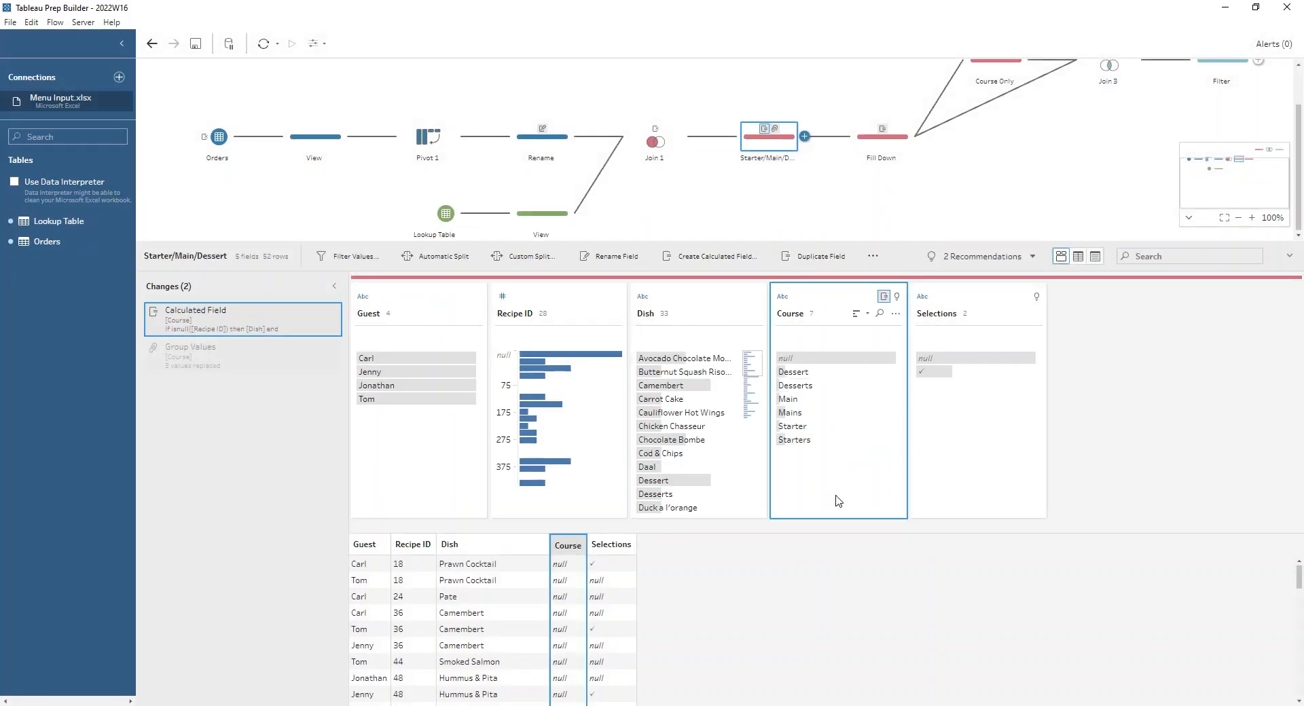
Inspect the Group Values change on the Course field and look through the field's available options
left_click(231, 370)
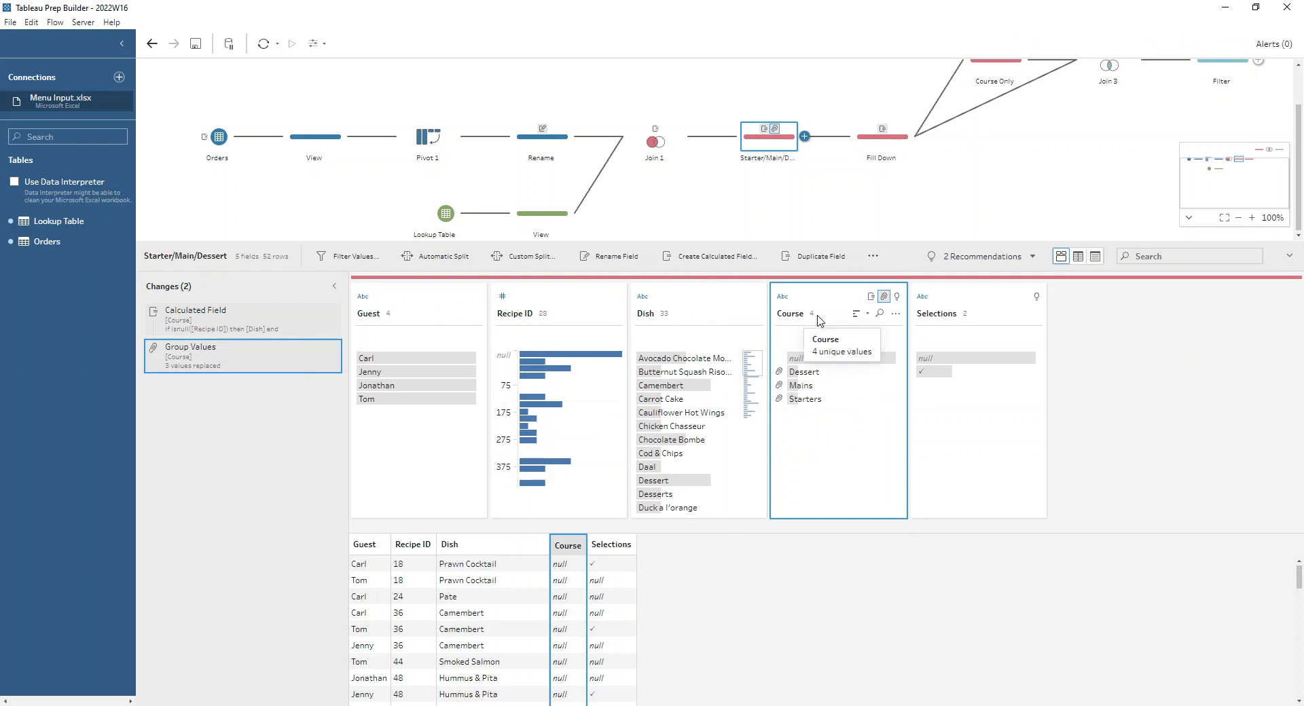
left_click(896, 314)
mouse_move(957, 369)
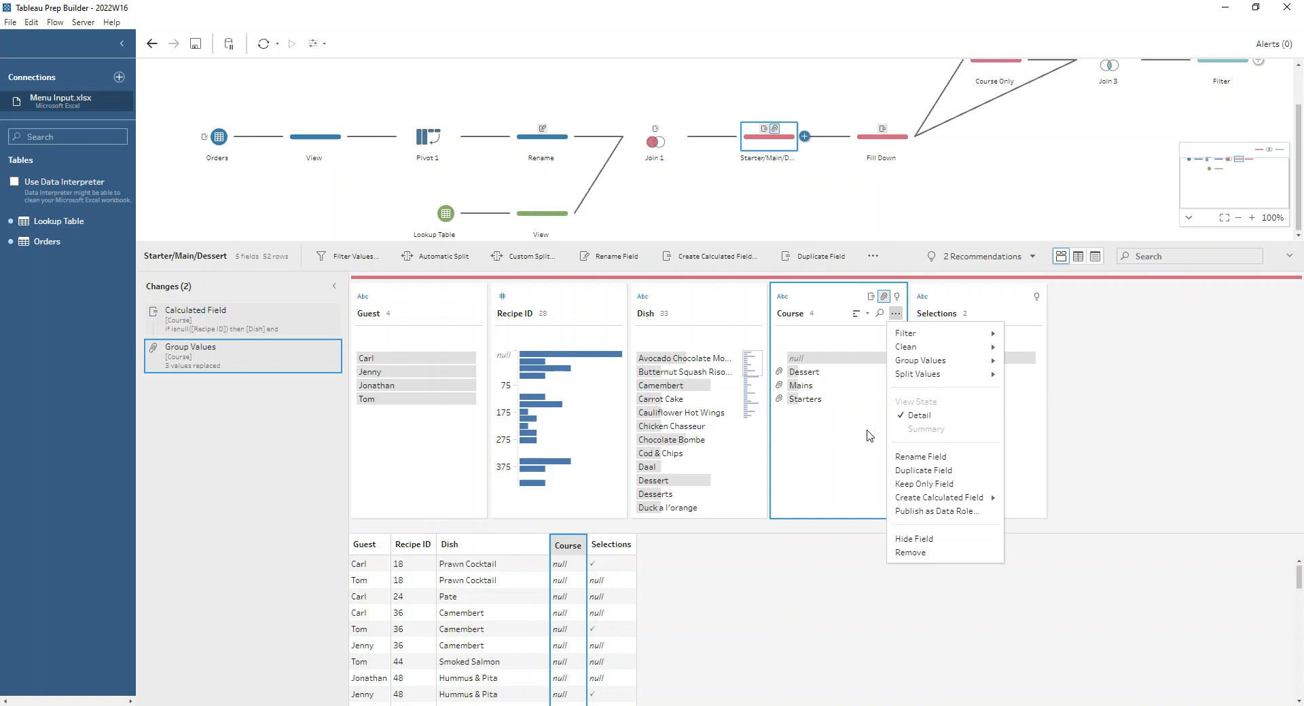
left_click(870, 436)
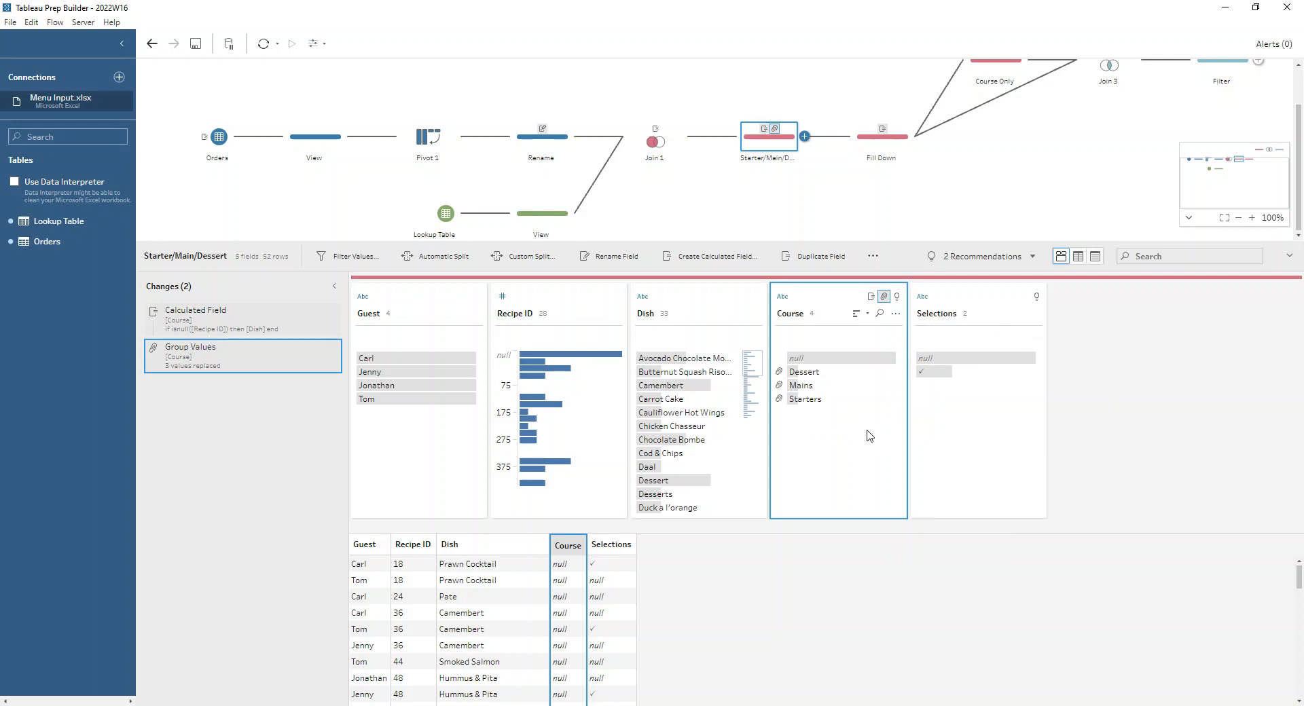
Examine the Recipe ID calculation in the Fill Down step that assigns IDs to course headings, leaving it unchanged
left_click(872, 143)
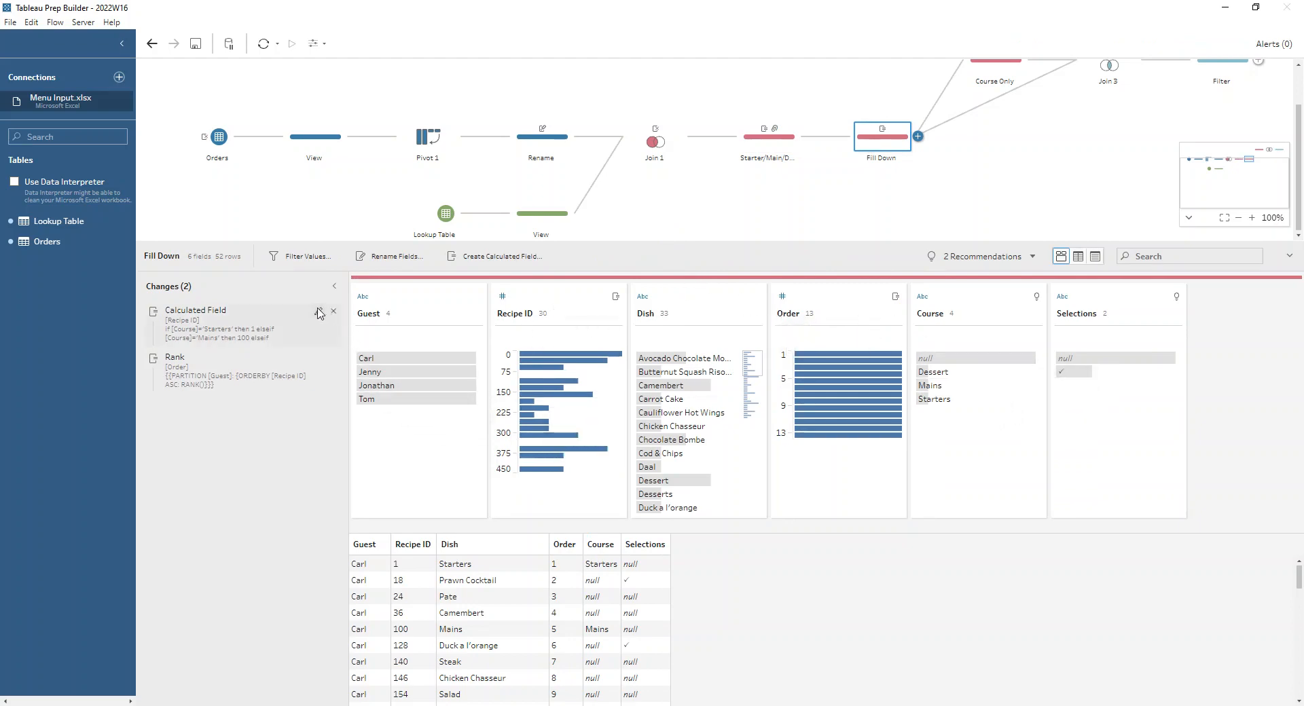
left_click(318, 313)
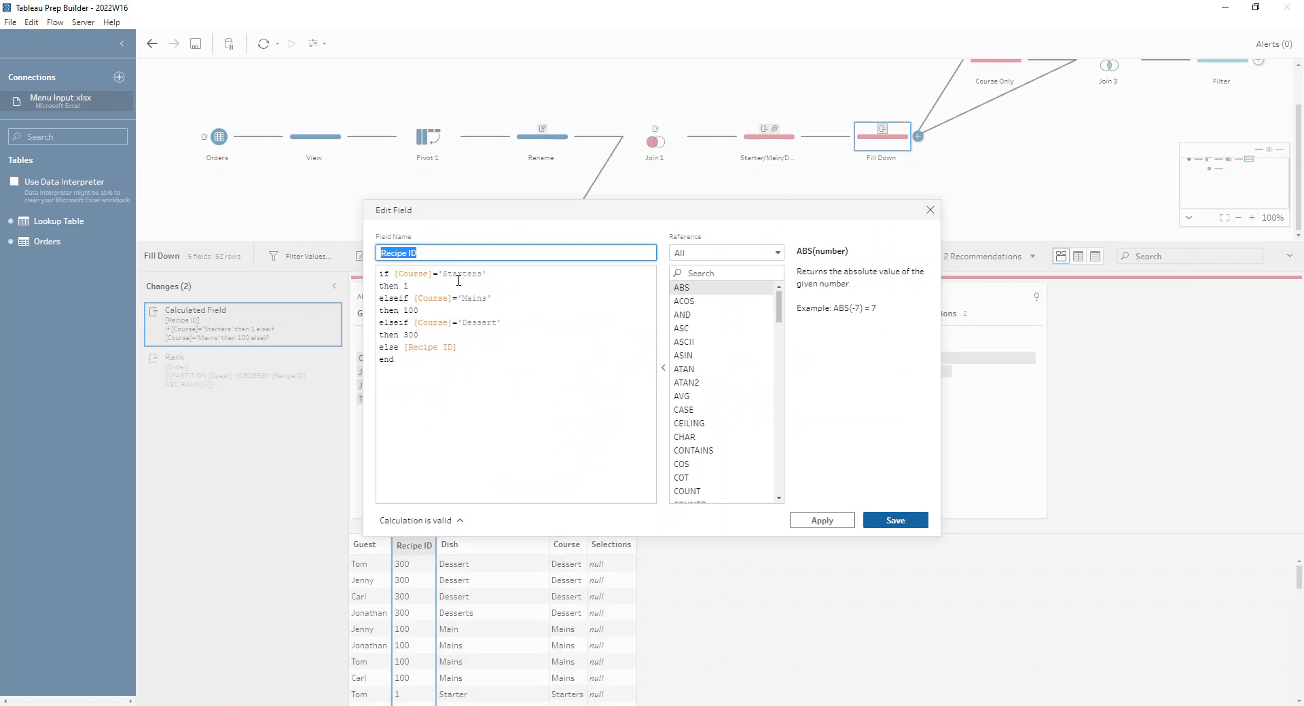
left_click(446, 281)
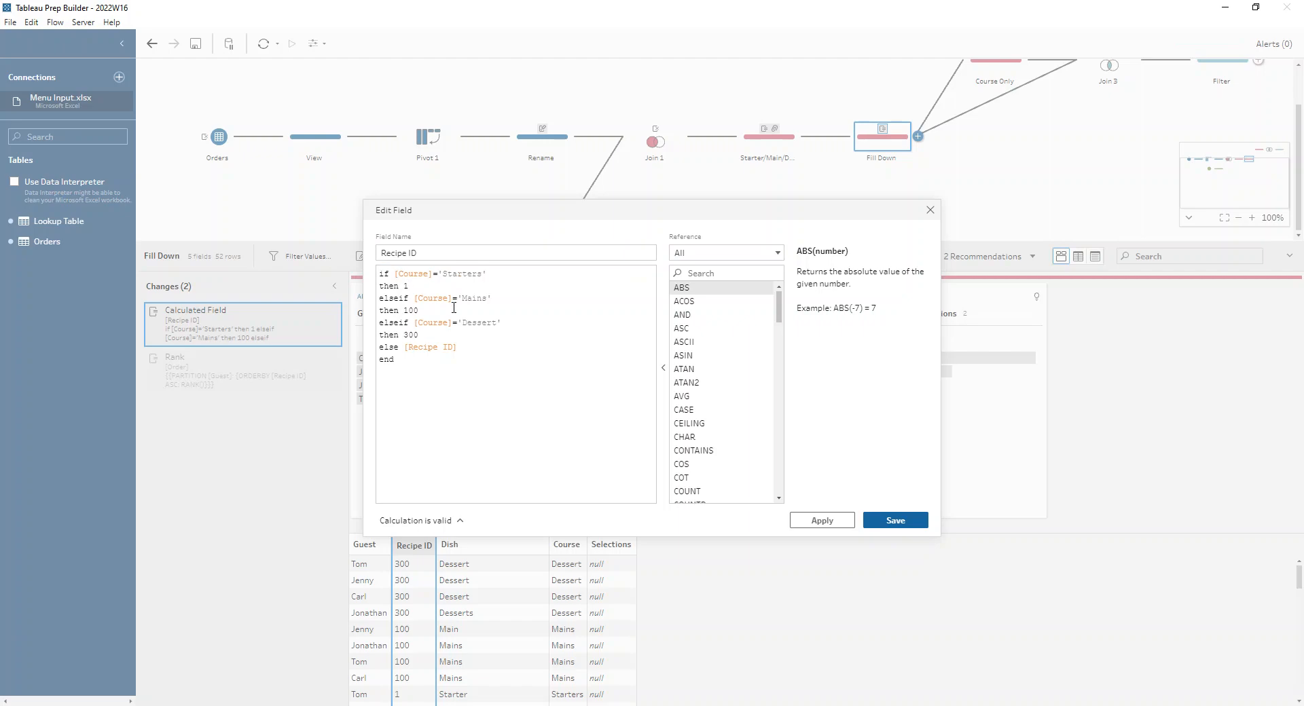
left_click(469, 335)
left_click(929, 211)
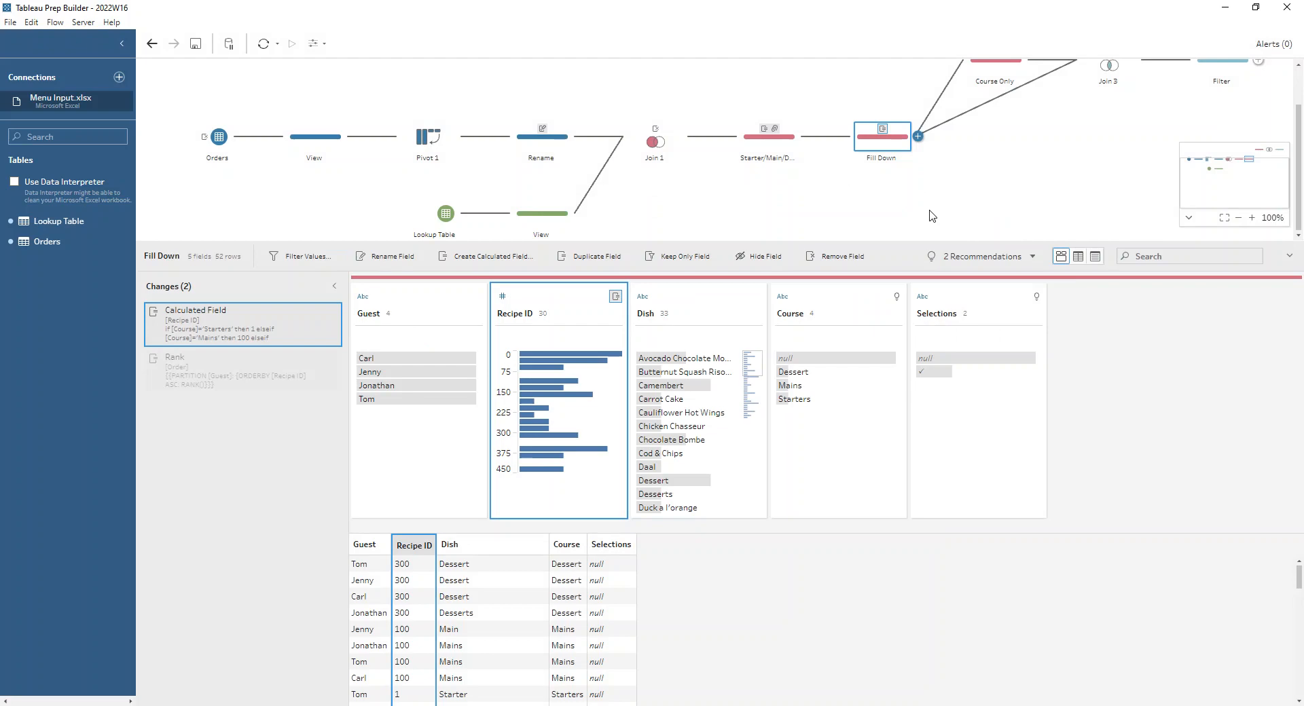
Check the original row order in the Orders View step and examine the Order rank settings in Fill Down
left_click(313, 136)
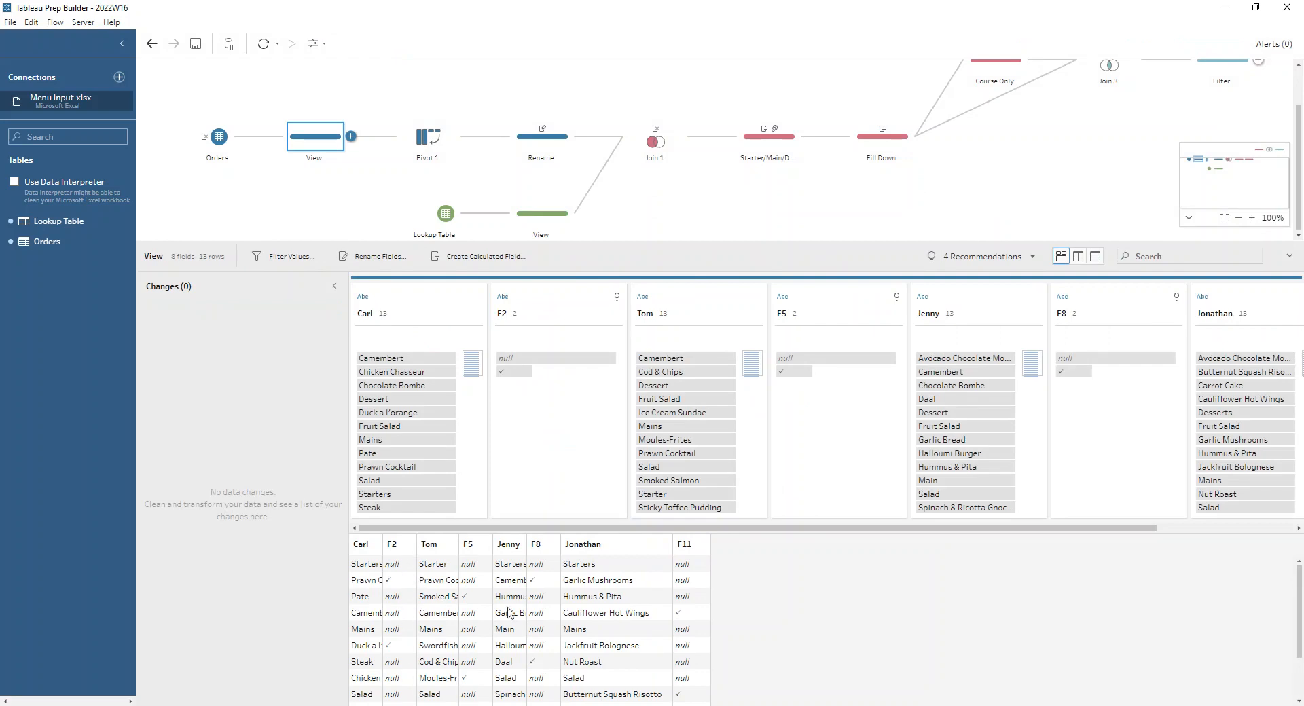
left_click(897, 143)
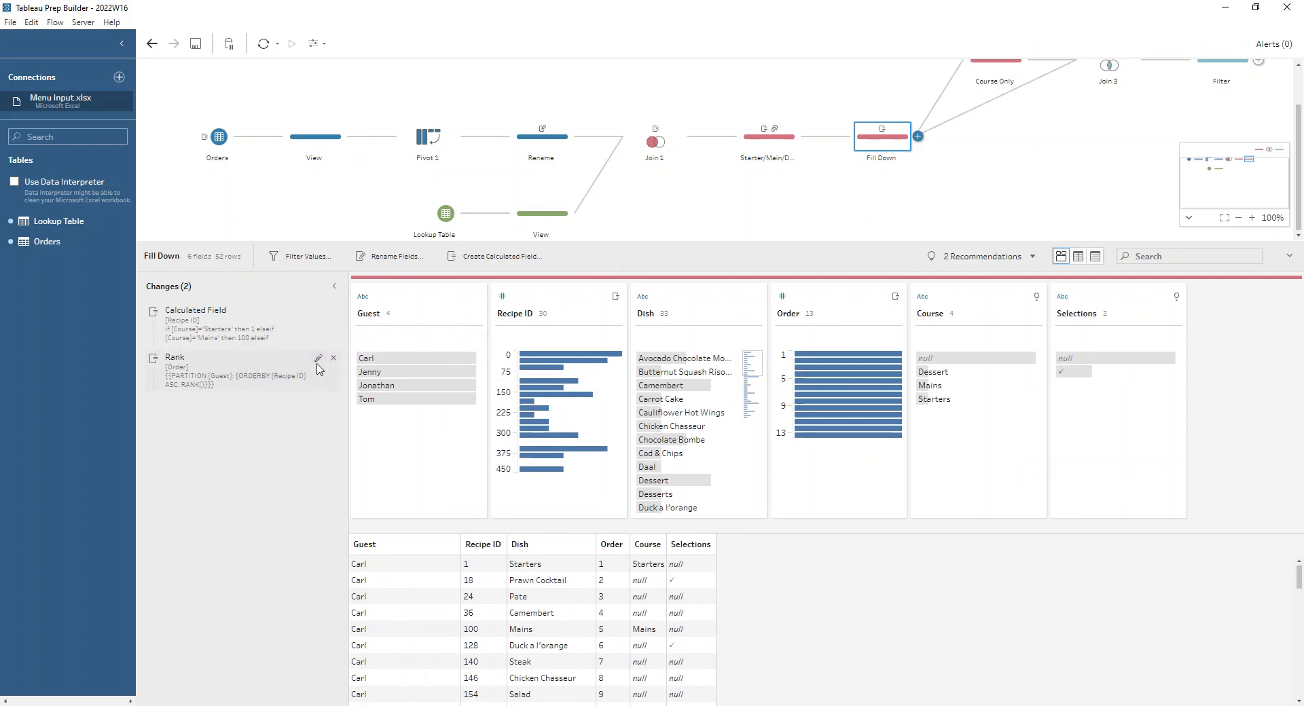
left_click(317, 364)
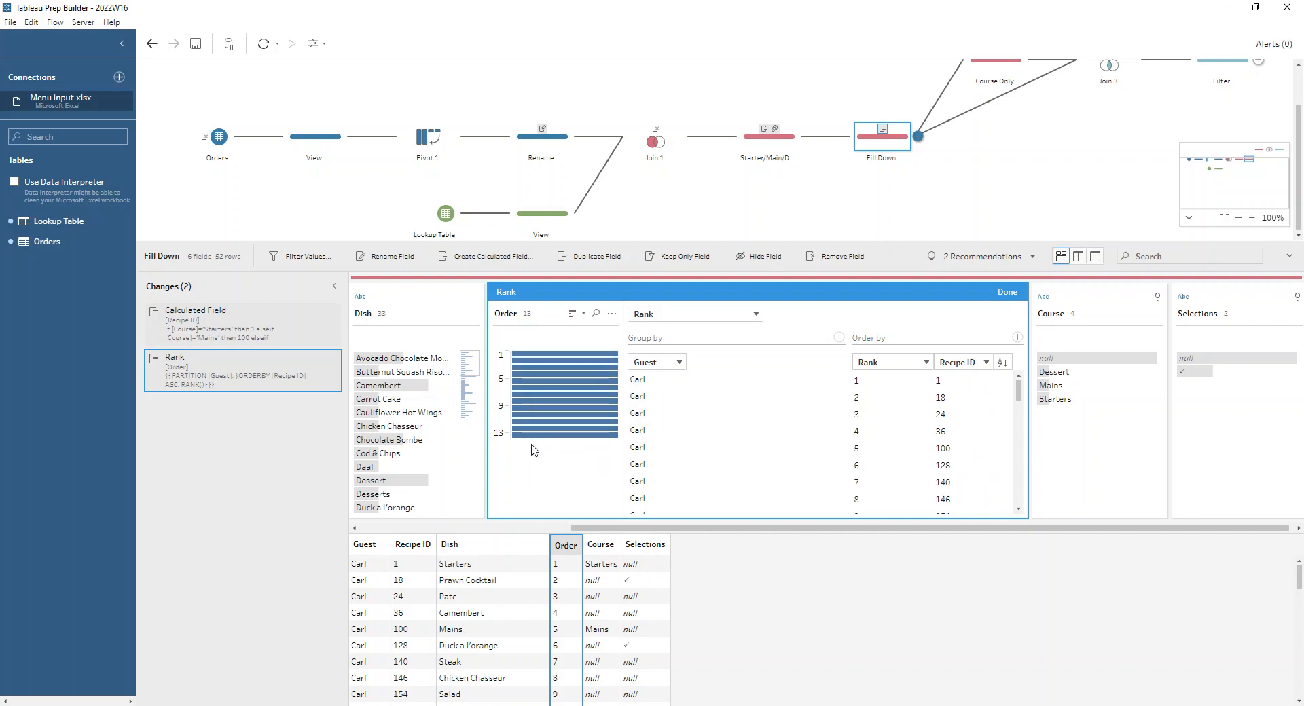
scroll(974, 445, "down", 3)
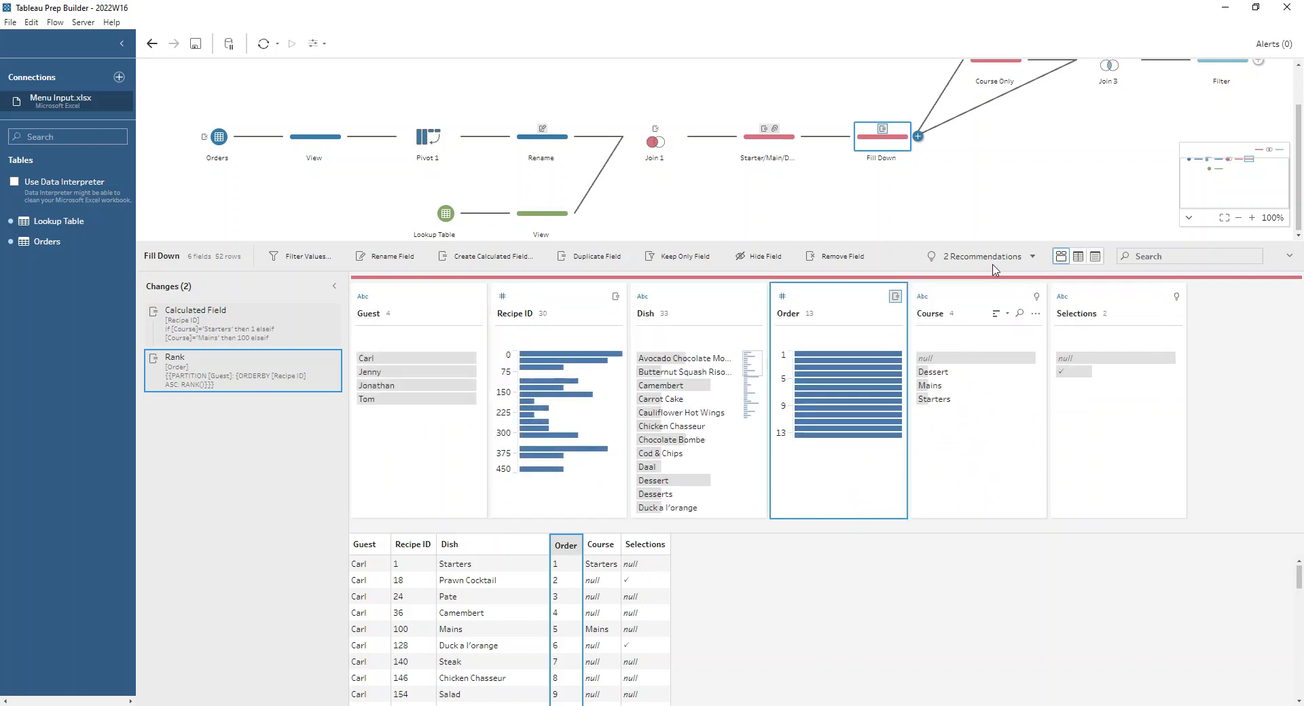
Review the Course Only step's changes and the Join 3 clauses on Guest and Order
left_click(996, 68)
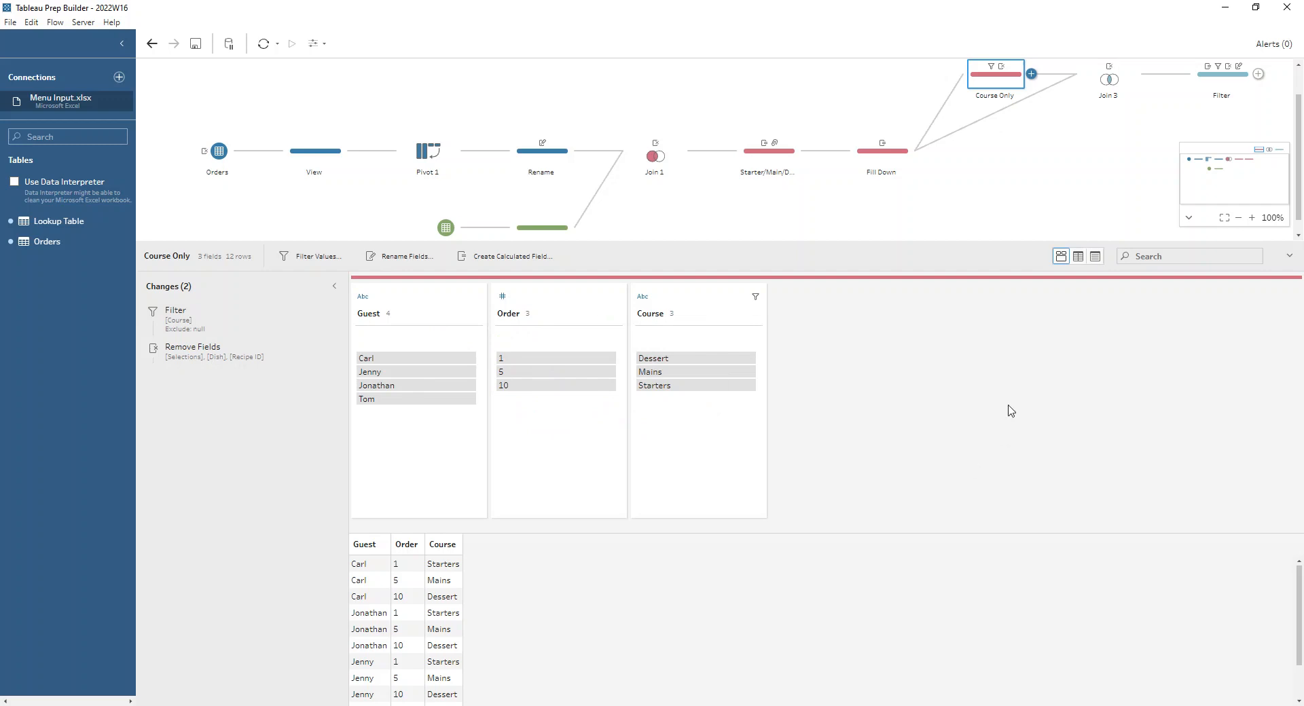
left_click(1109, 79)
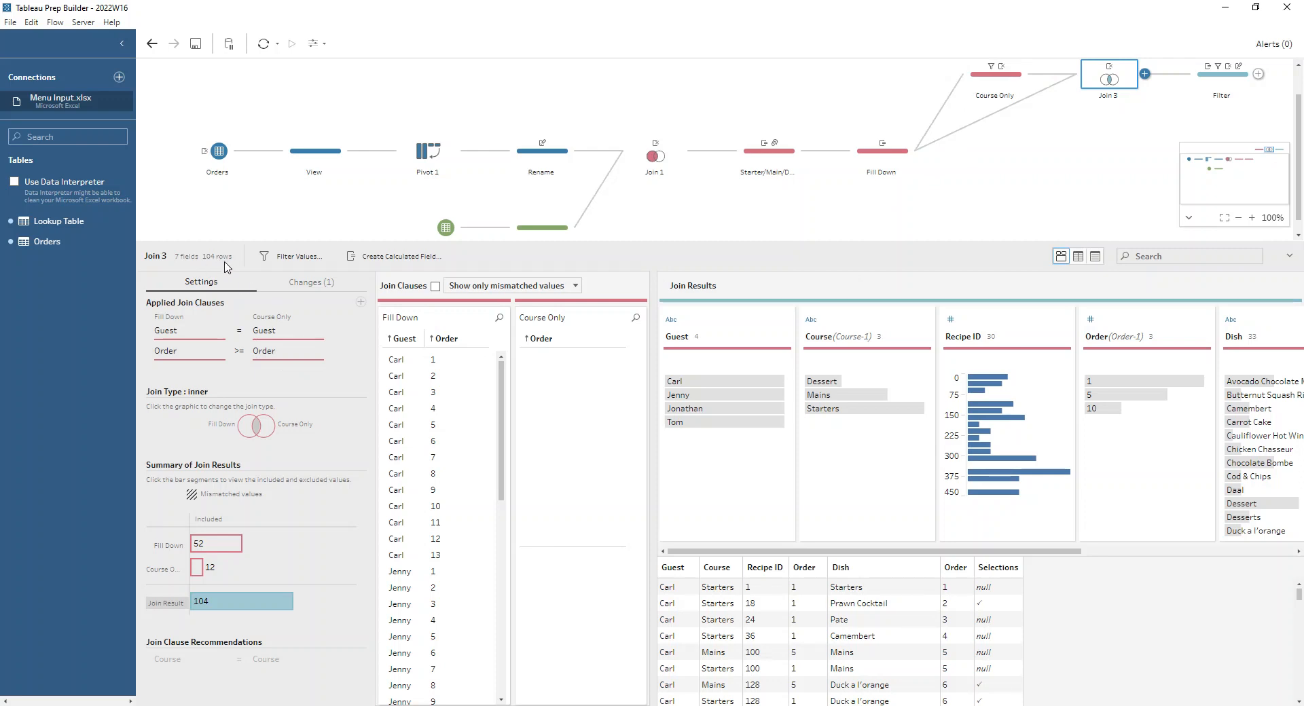
mouse_move(214, 553)
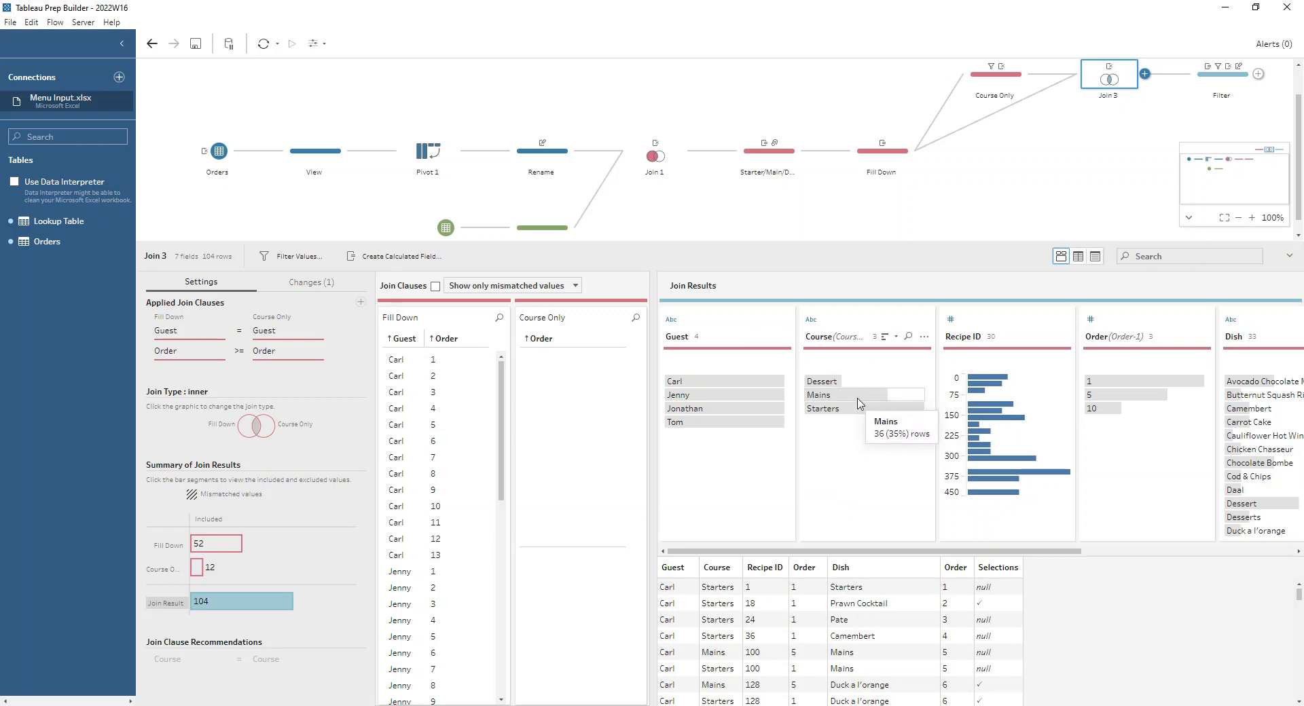
Examine the Max Order FIXED LOD settings in the final Filter step, including its grouping and aggregation
left_click(1207, 79)
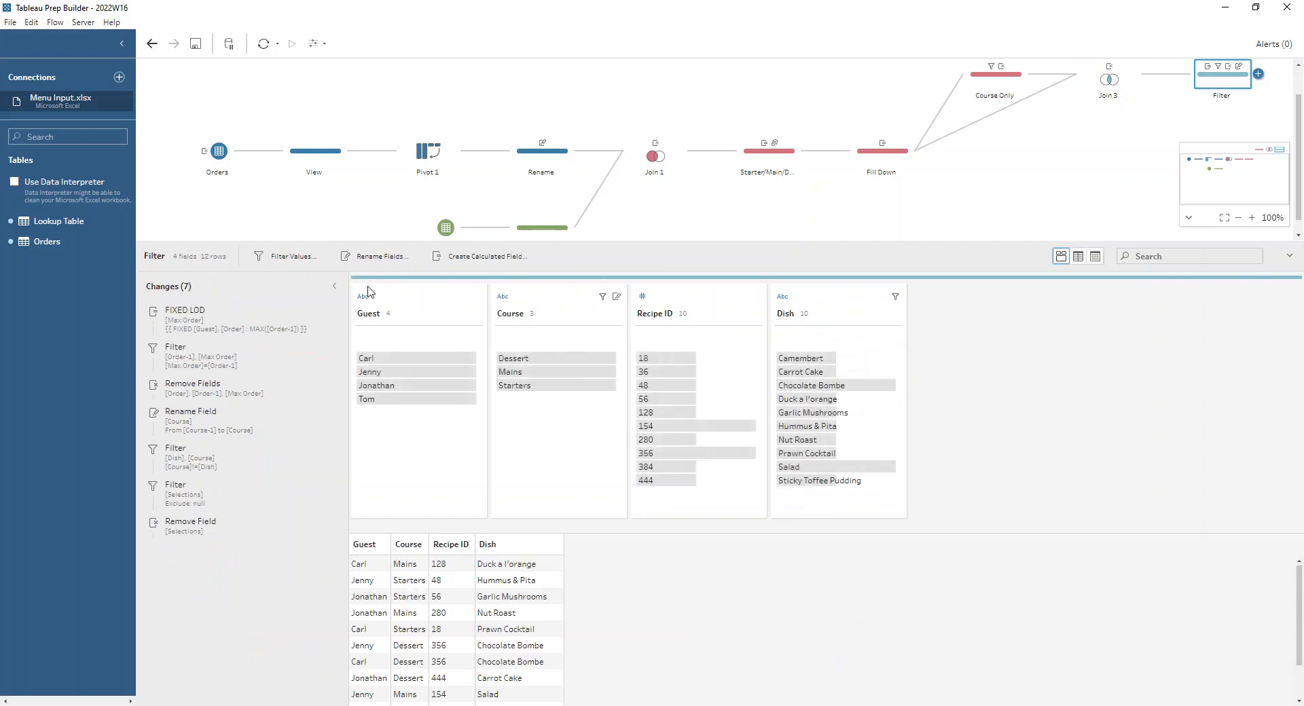
left_click(280, 331)
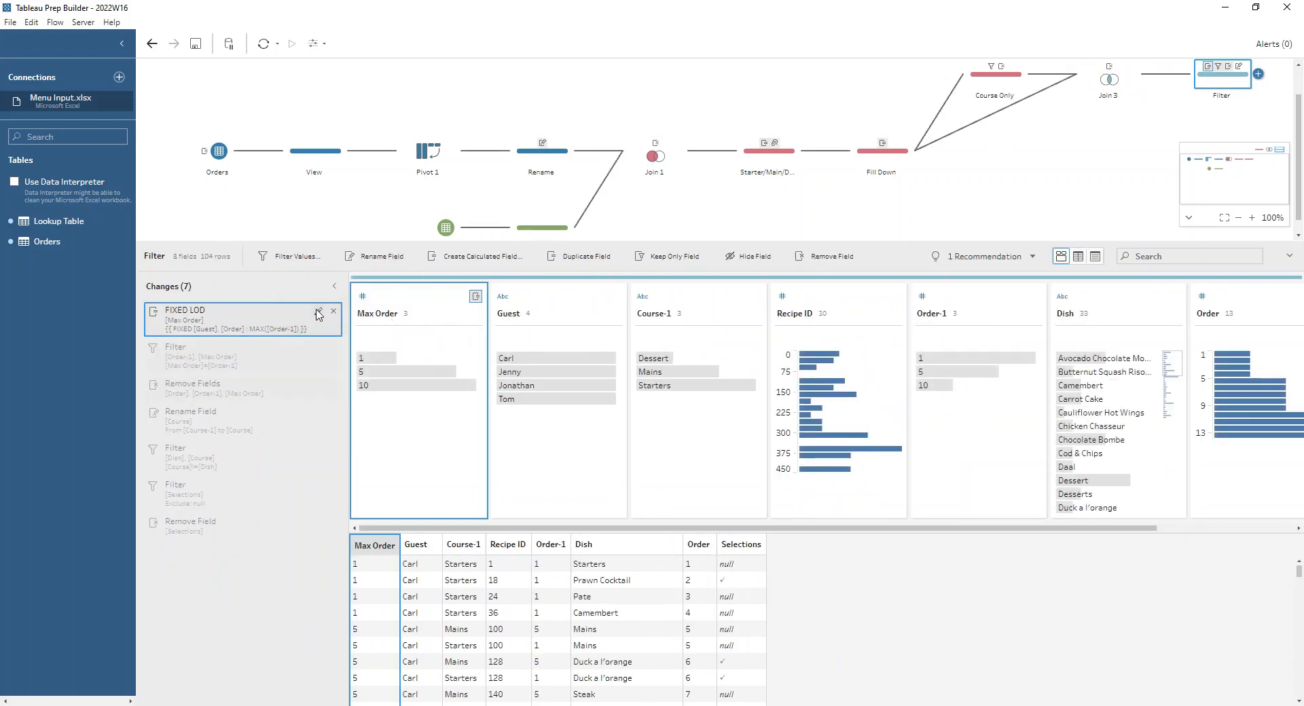
left_click(318, 312)
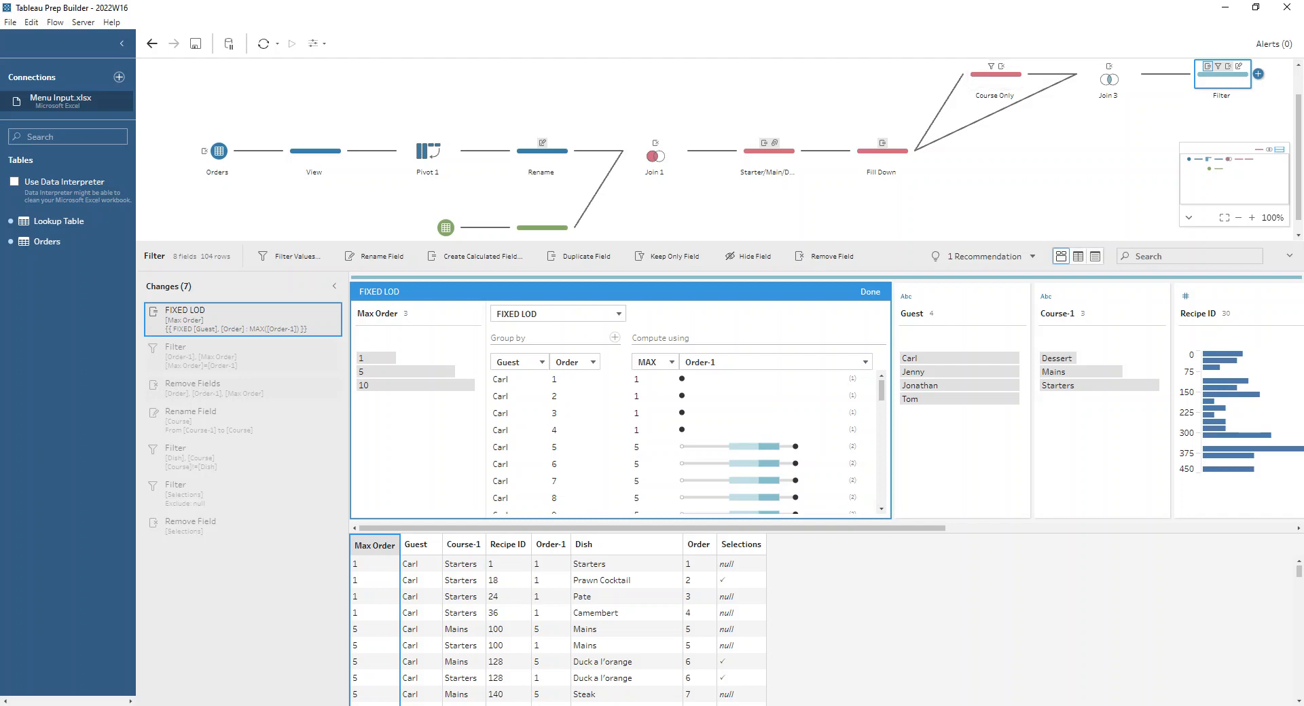
left_click(870, 292)
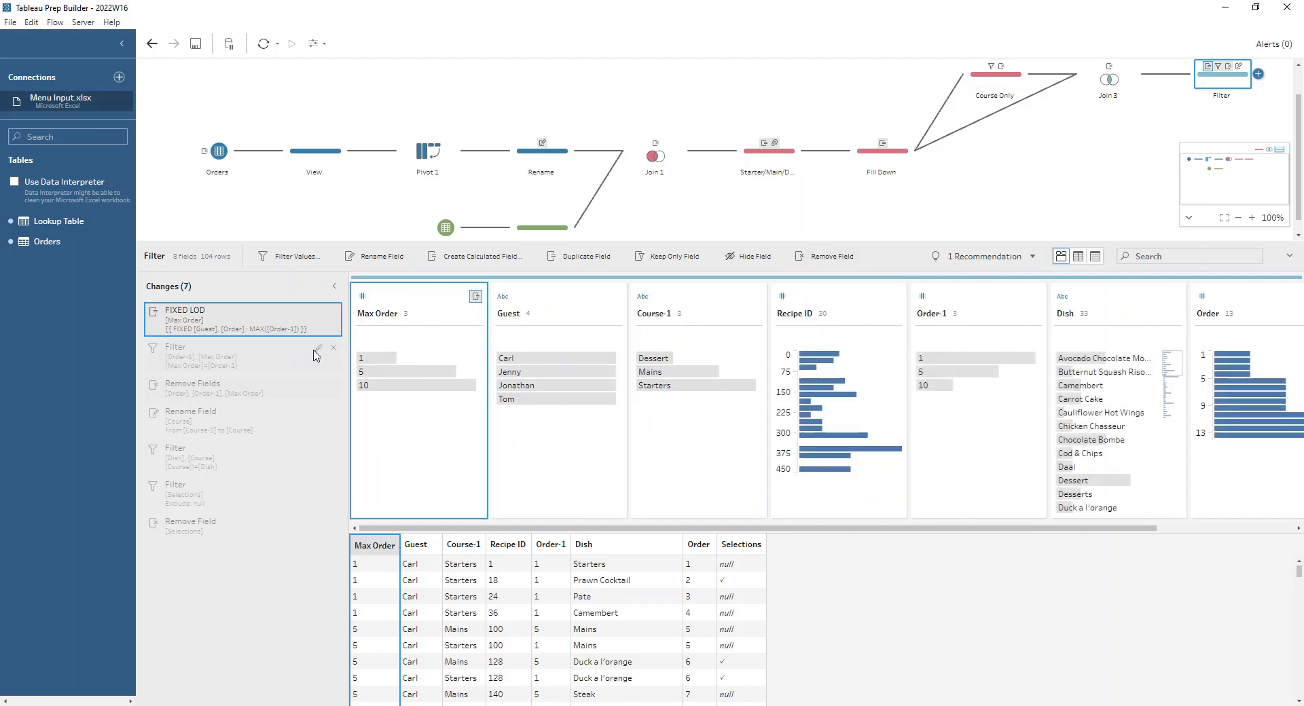
Inspect the filter matching Max Order to Order-1 and read through the rows it keeps
left_click(316, 349)
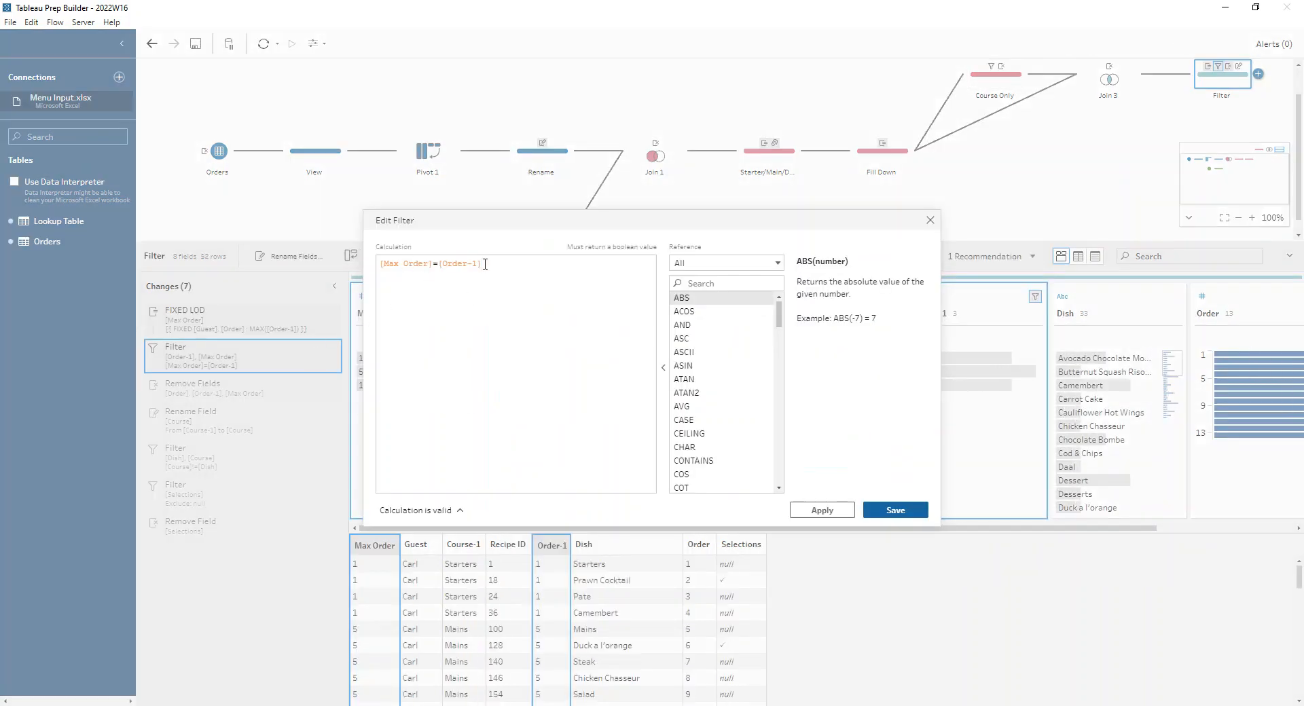
left_click(931, 220)
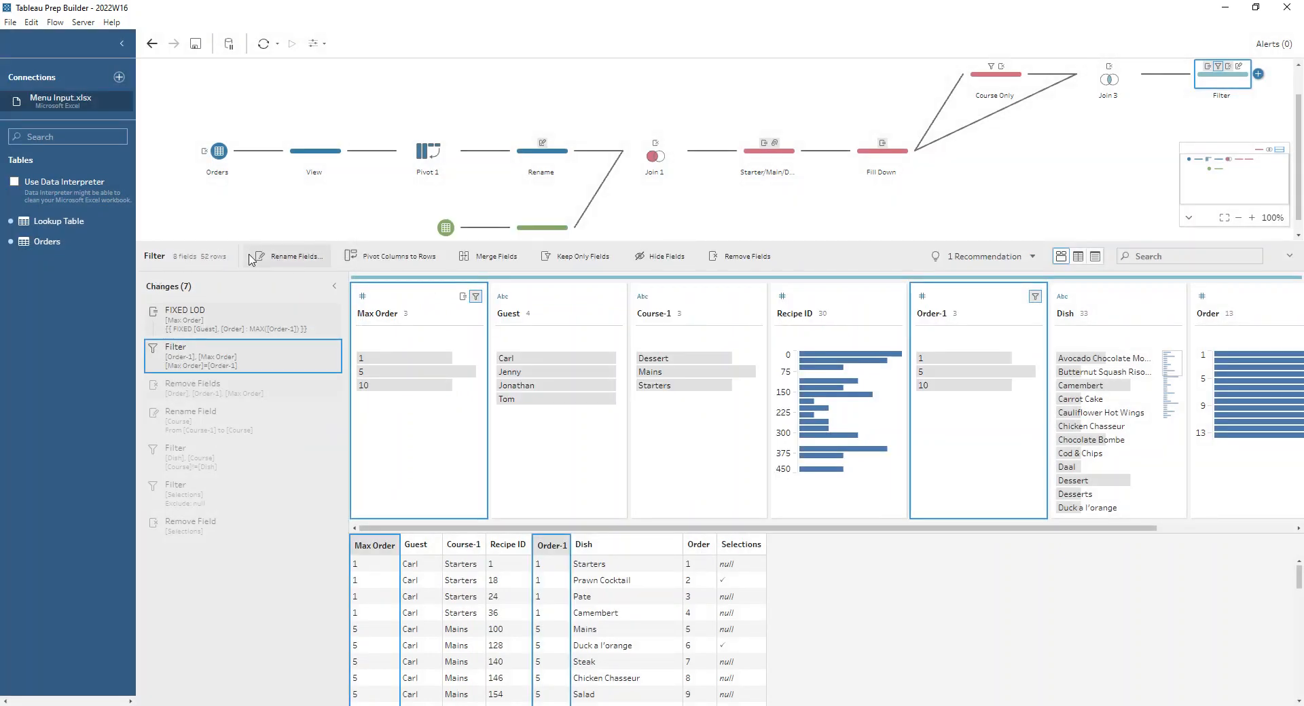
scroll(475, 596, "down", 1)
scroll(473, 596, "down", 3)
scroll(474, 621, "down", 2)
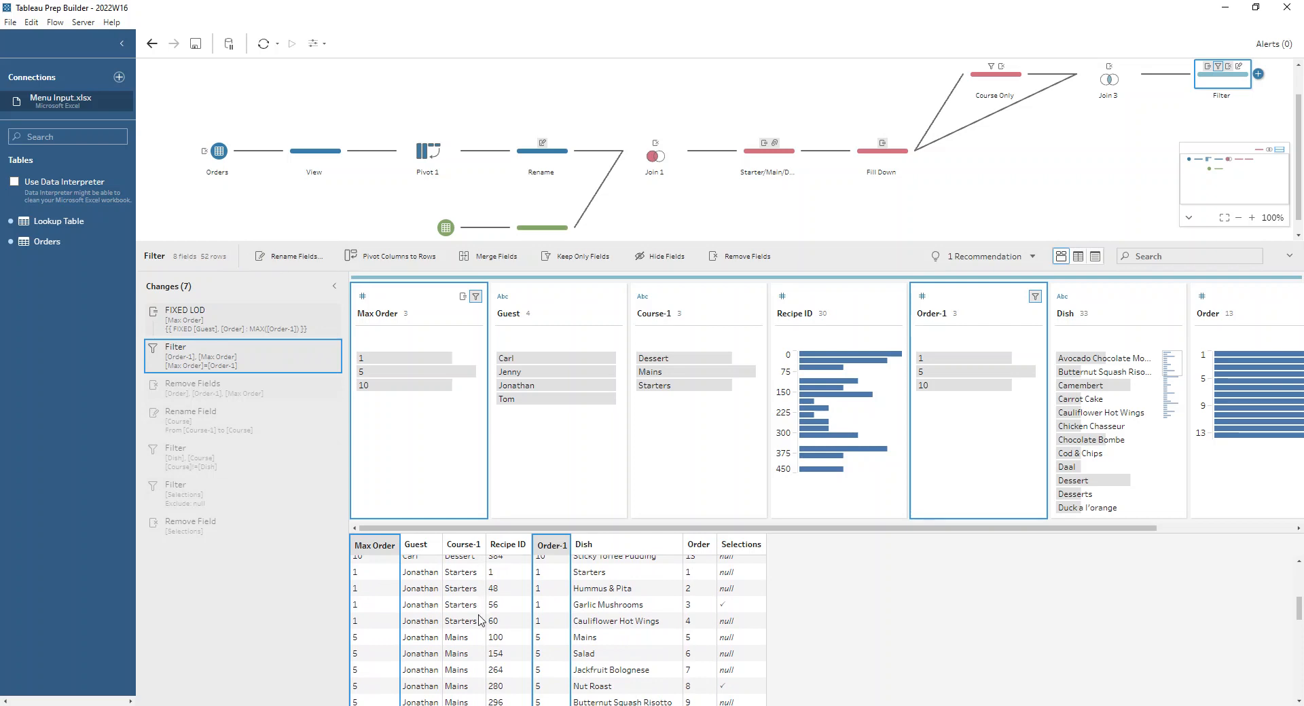
scroll(477, 651, "down", 2)
scroll(478, 651, "down", 2)
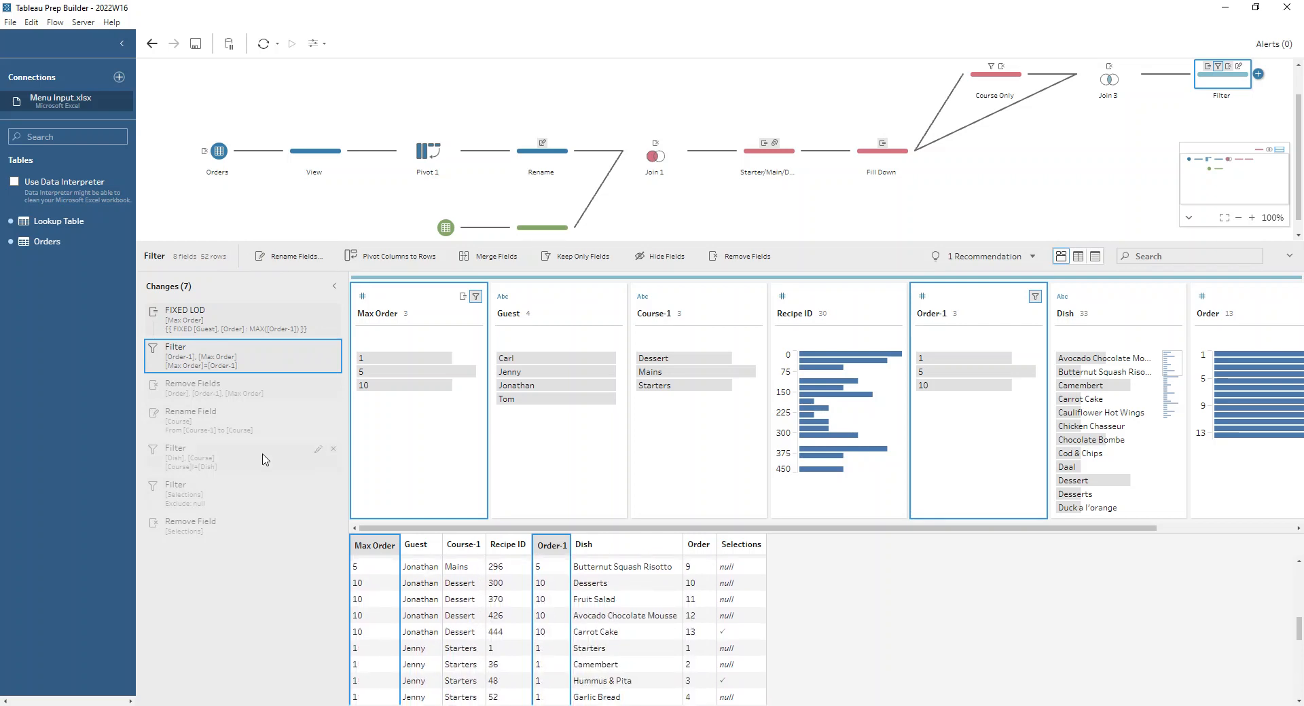
Review the Remove Fields and Rename Field changes that follow the Max Order filter
left_click(270, 392)
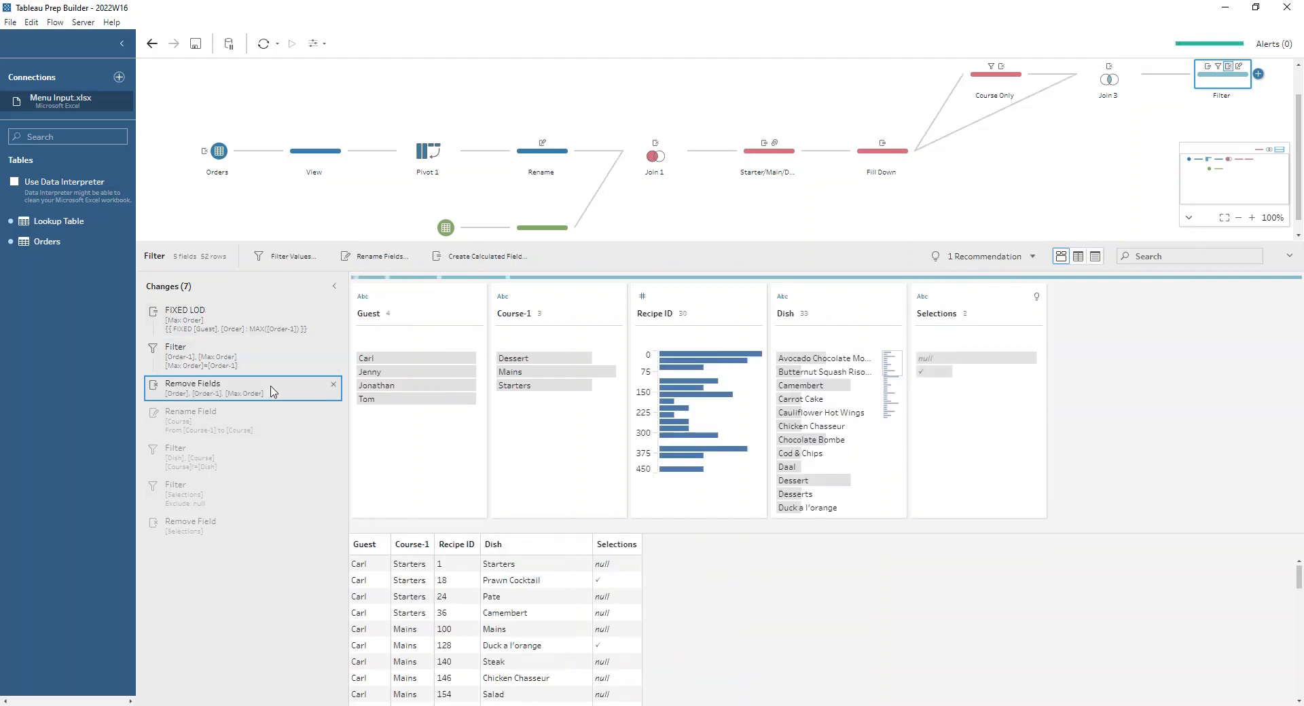
left_click(259, 424)
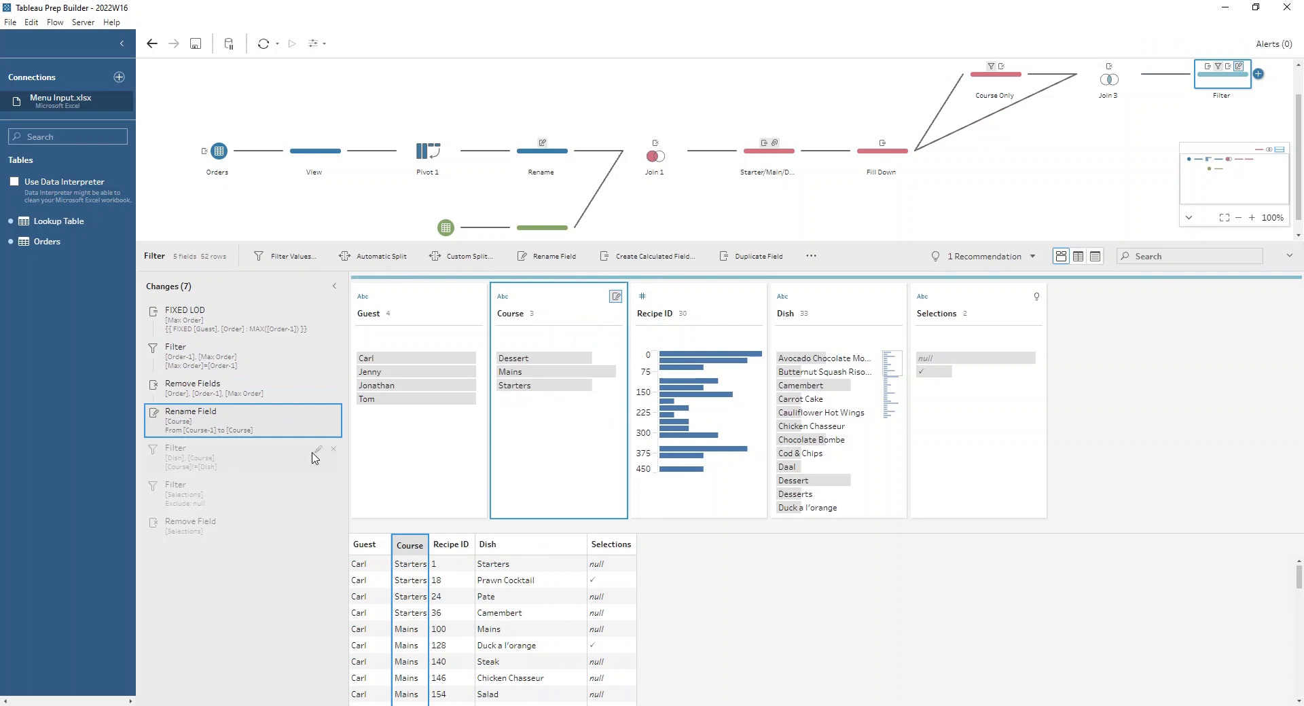
Highlight the rows where Course and Dish are both Dessert, and inspect the filter keeping rows whose Course differs from Dish
left_click(528, 359)
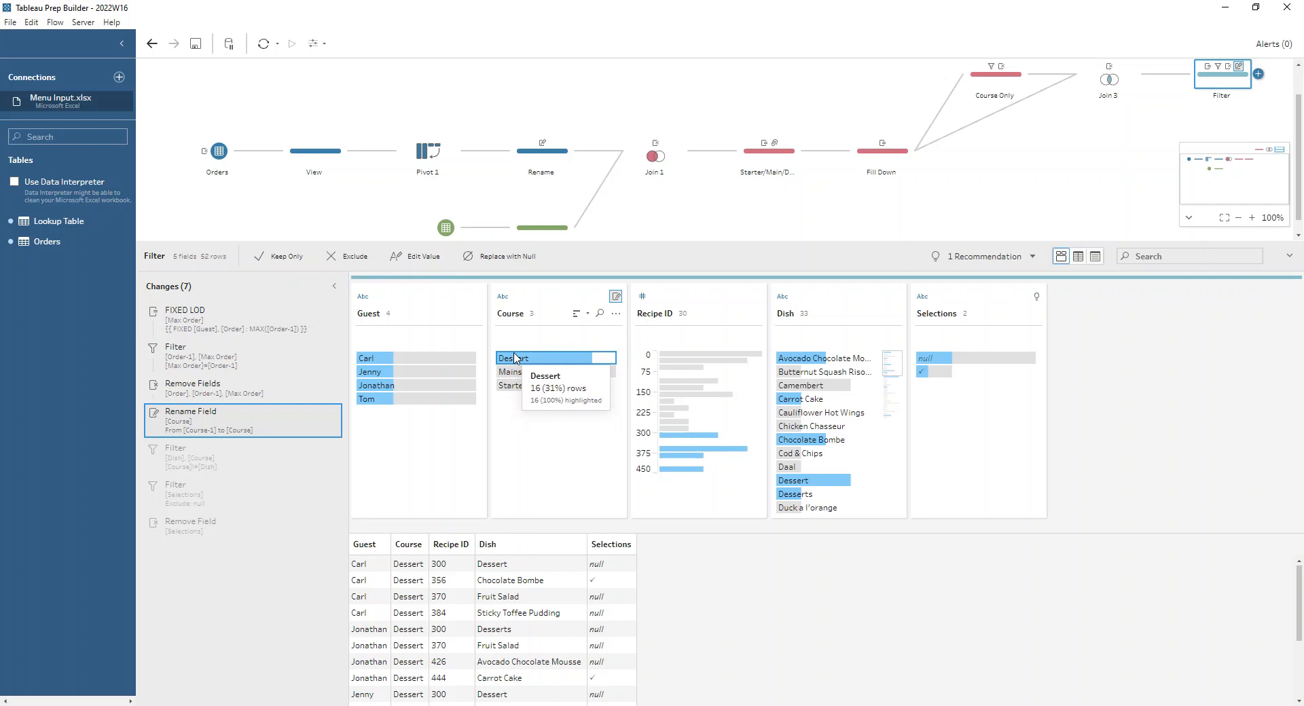
left_click(833, 483)
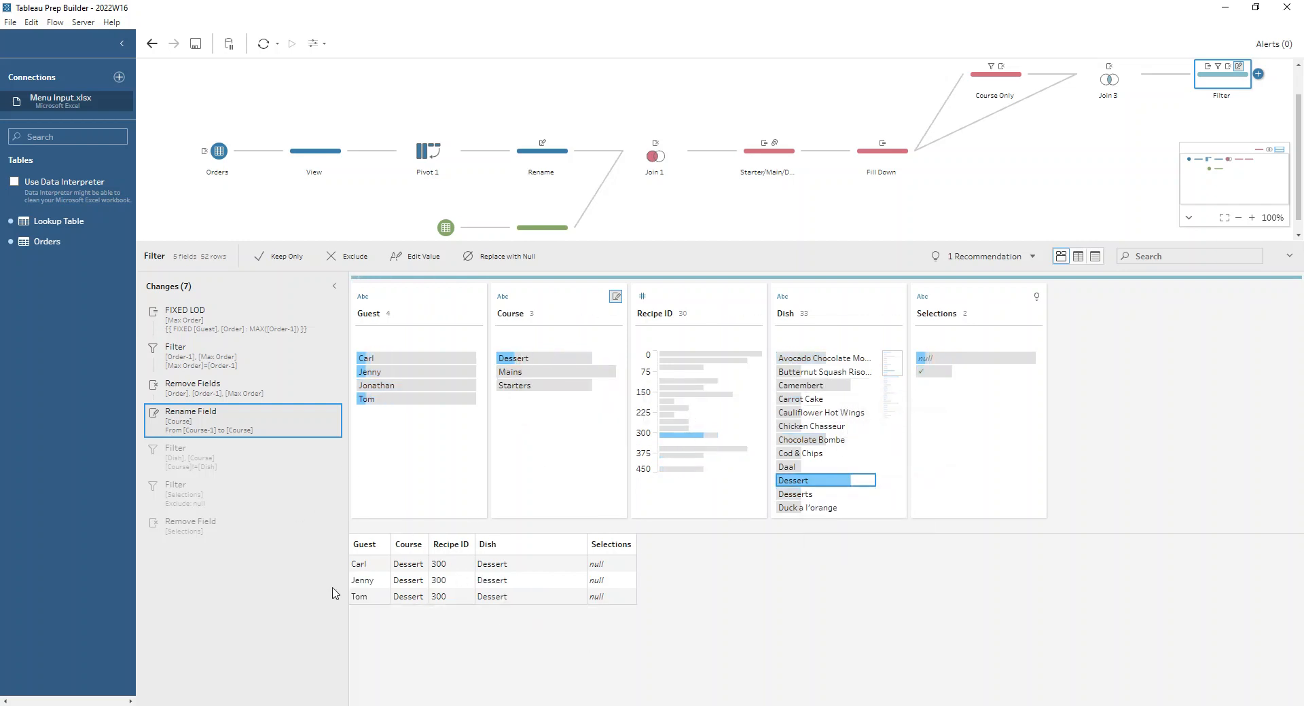
left_click(220, 461)
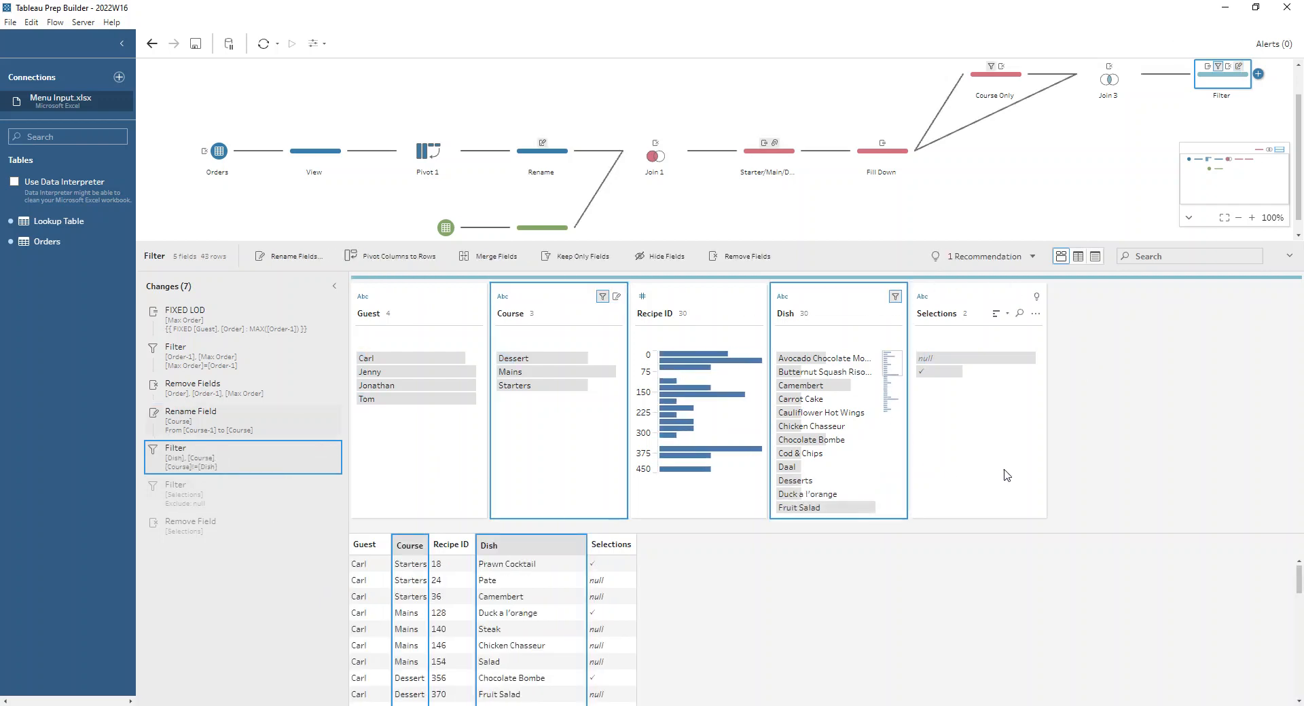
Review the filter excluding null Selections and the Remove Field change that drops Selections from the output
mouse_move(933, 361)
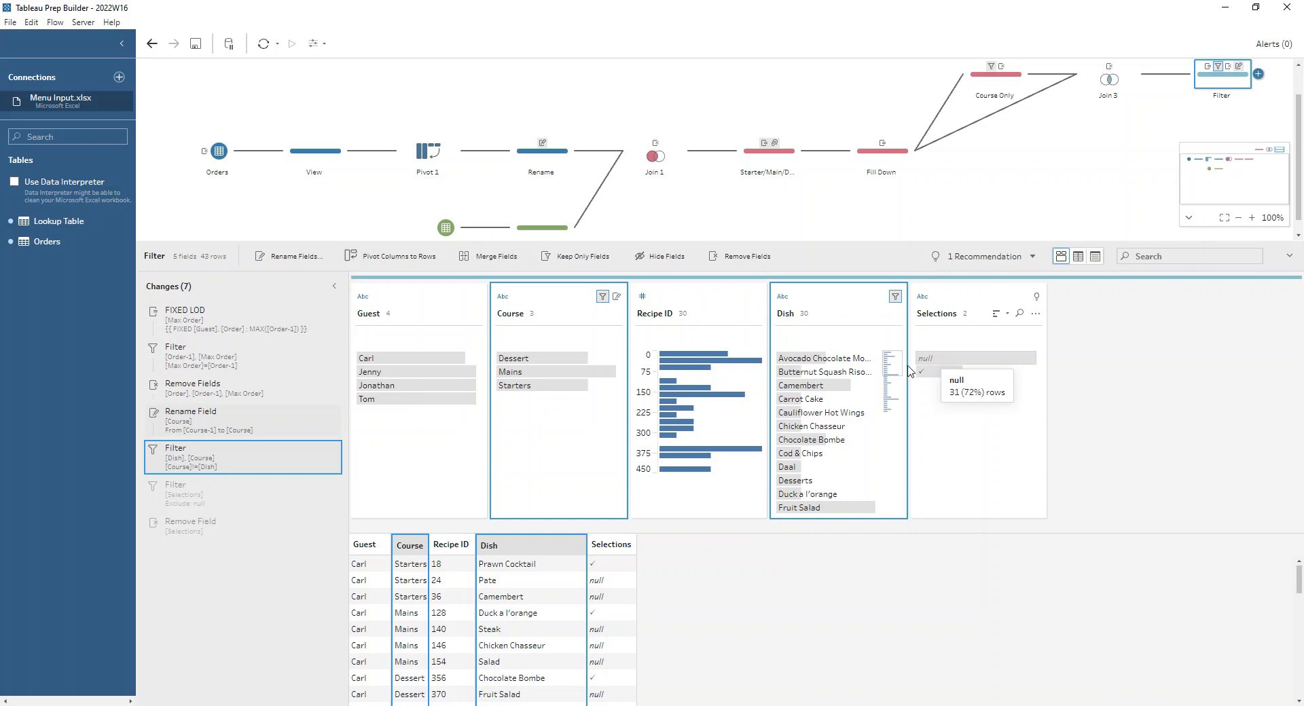
left_click(224, 505)
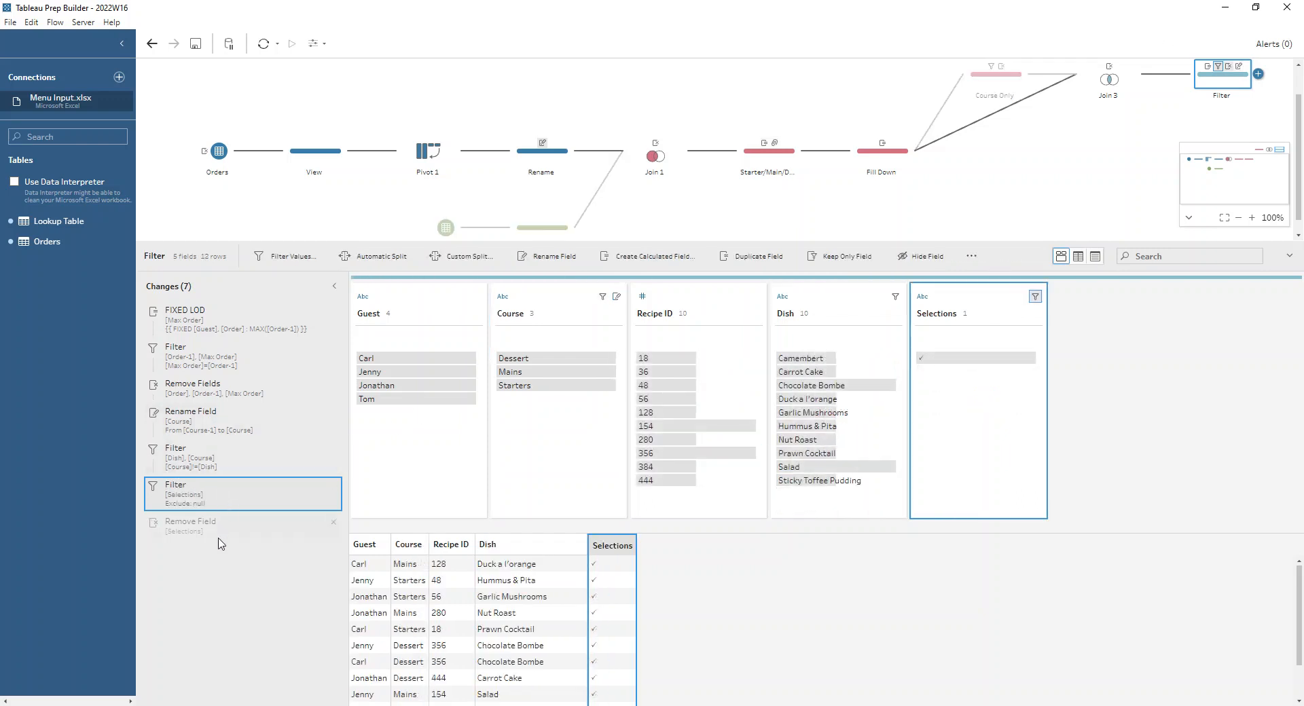
left_click(221, 531)
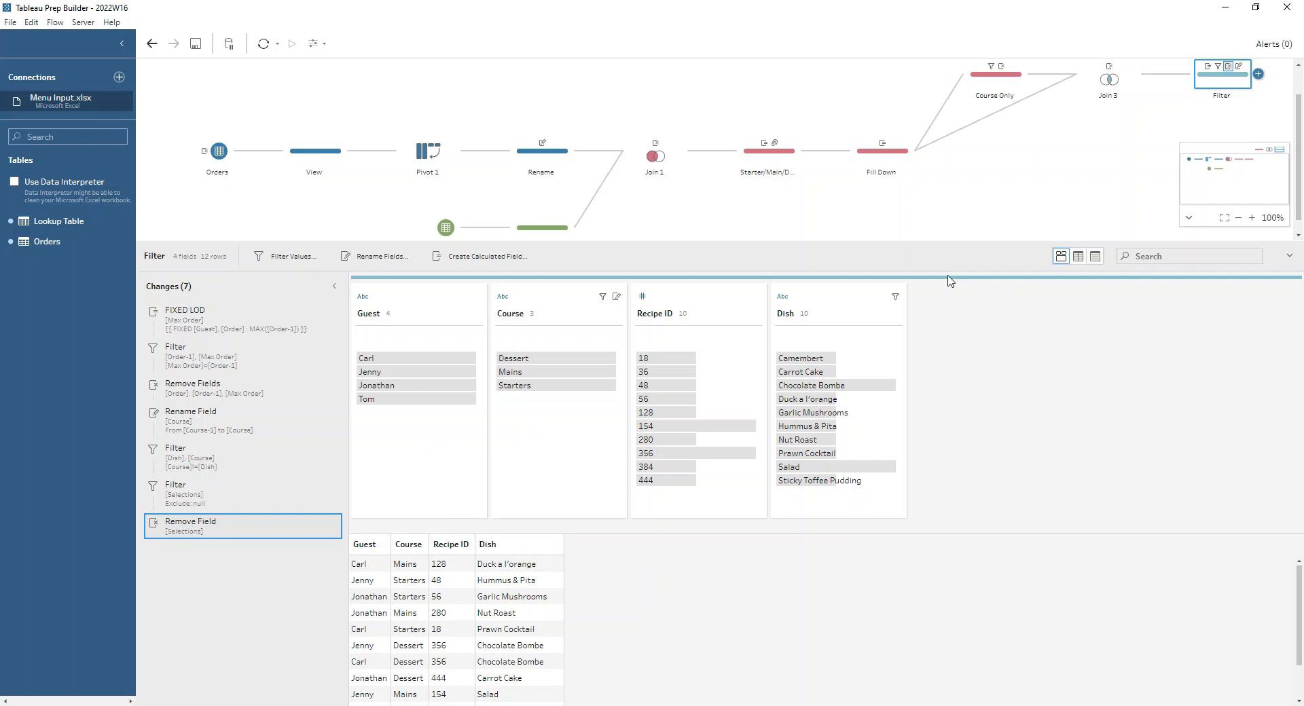
mouse_move(460, 318)
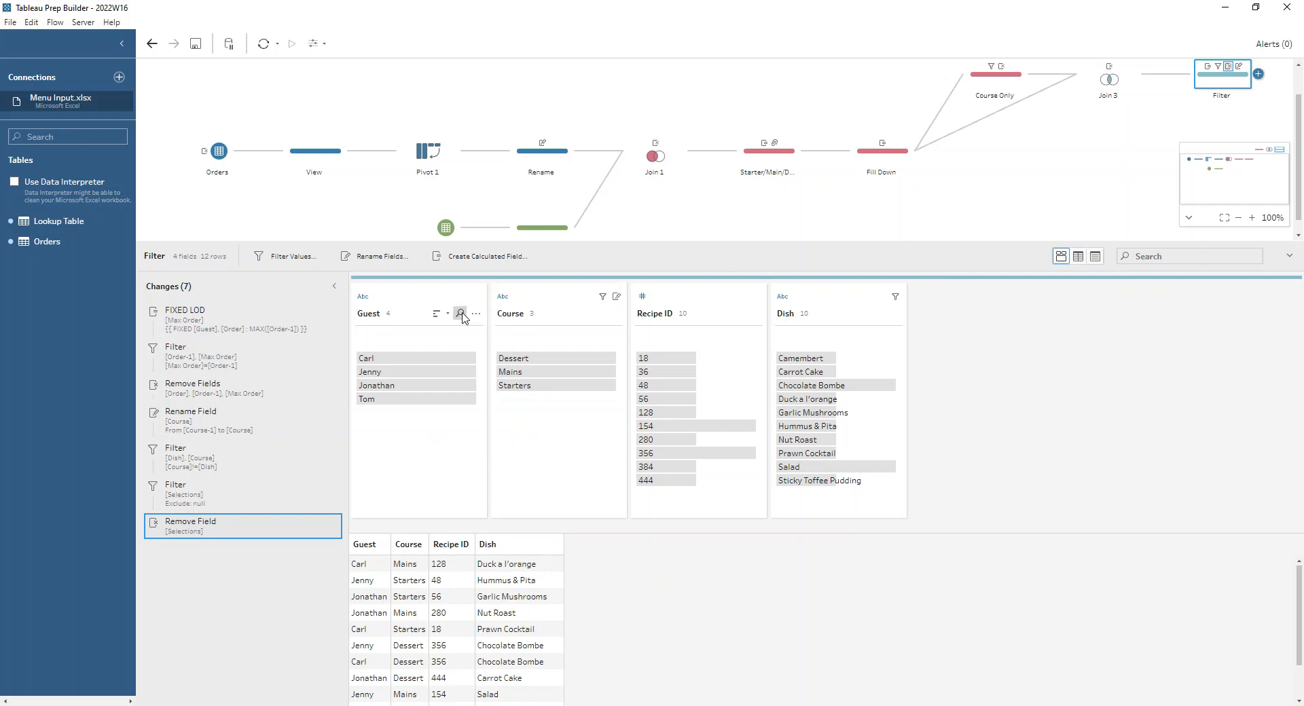